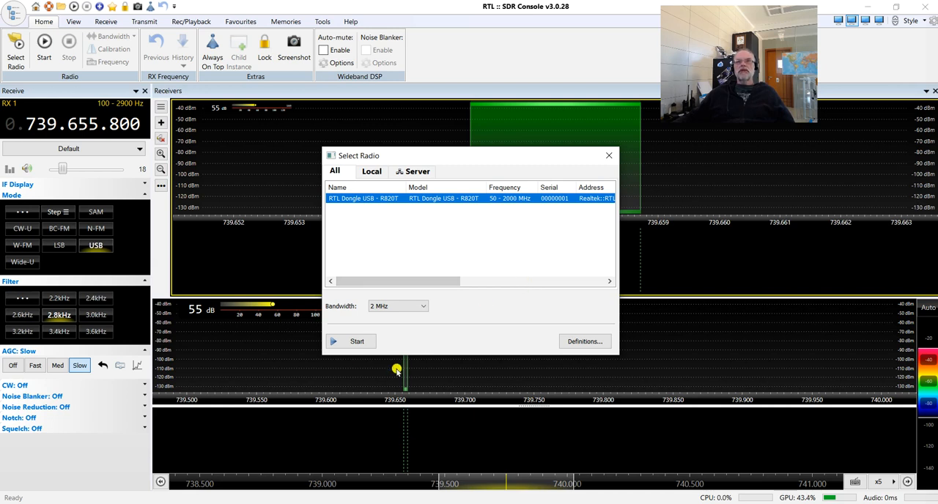
Start the RTL Dongle USB - R820T radio at 2 MHz bandwidth and check the available bandwidth choices.
left_click(356, 342)
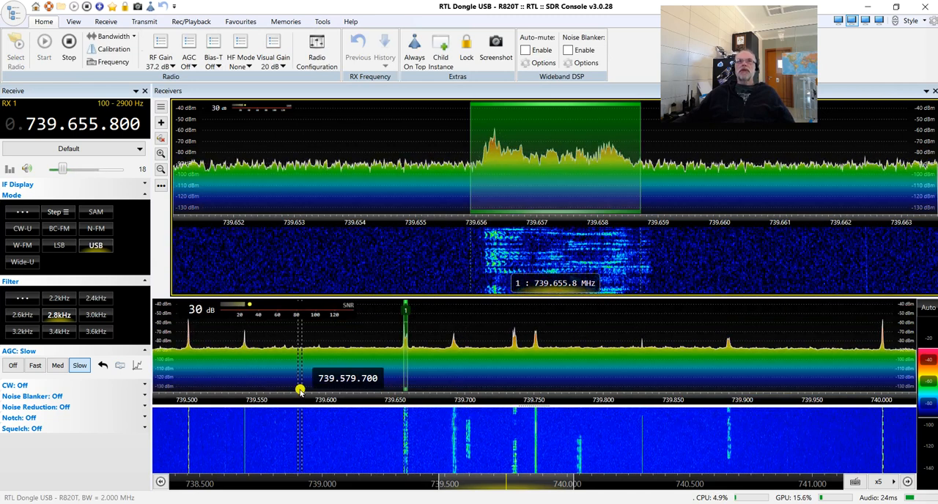
left_click(111, 38)
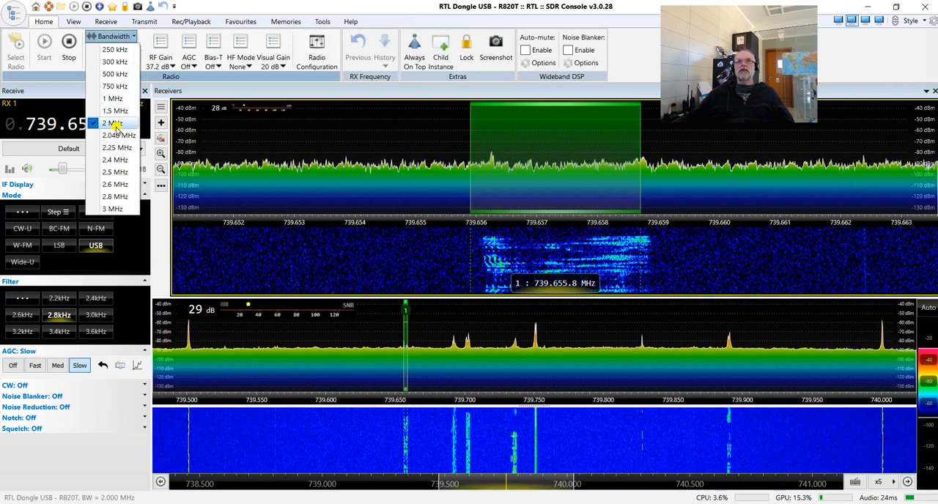
left_click(108, 36)
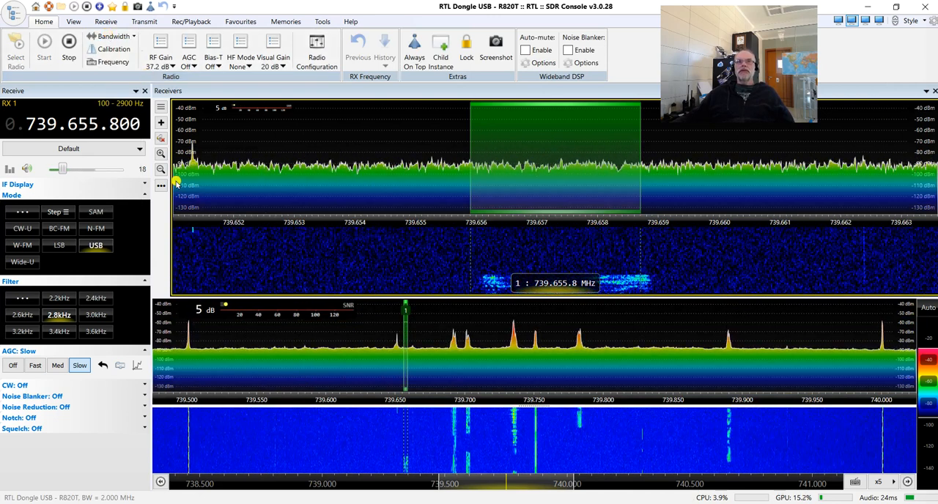
Tune the receiver in turn to the lower and upper edge beacons, ending on the middle beacon at 739.749.550.
left_click(188, 363)
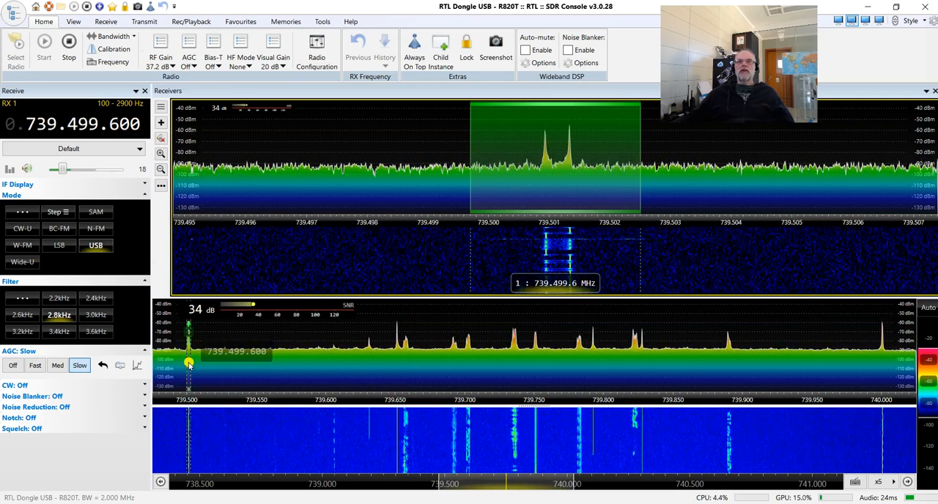
left_click(883, 367)
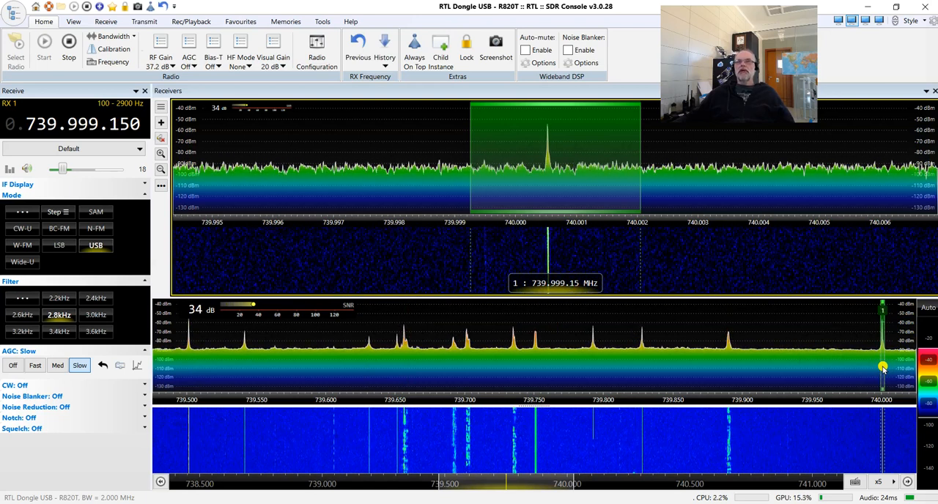
left_click(536, 389)
scroll(516, 155, "down", 2)
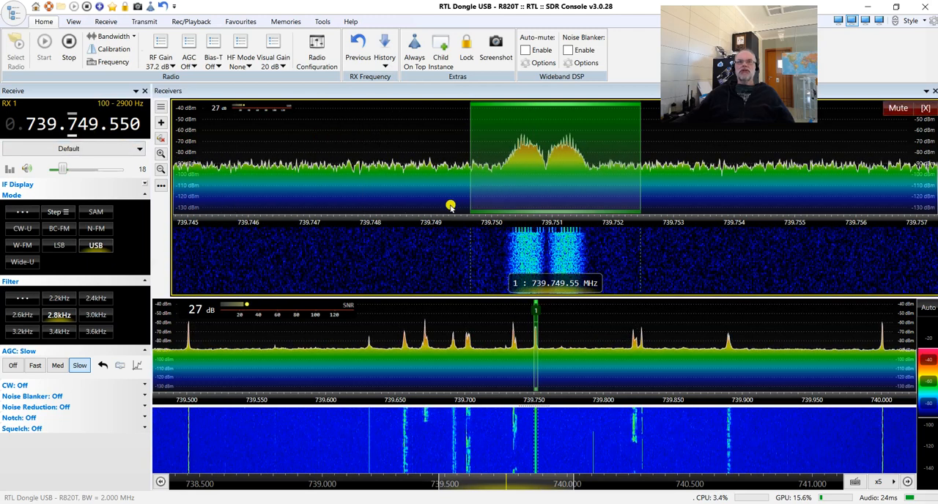
Set the receiver to N-FM mode and centre it on the middle beacon at 739.750.900.
left_click(102, 229)
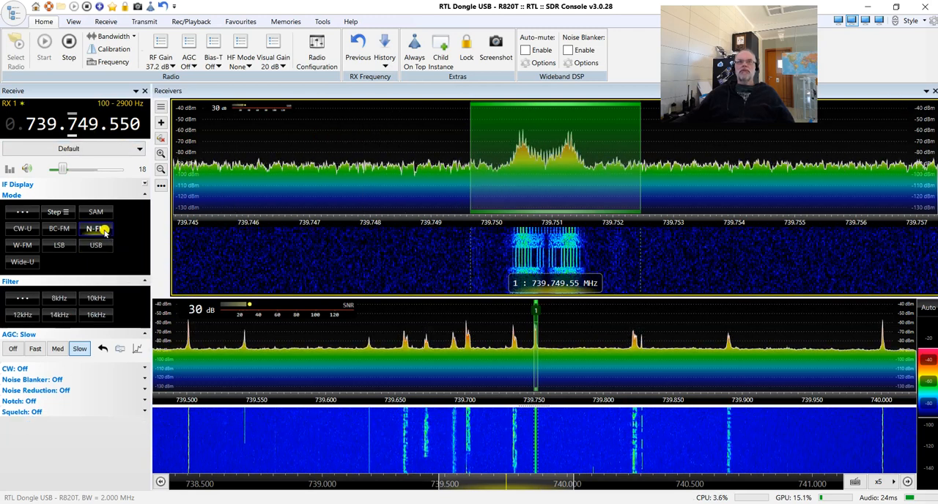
left_click(571, 189)
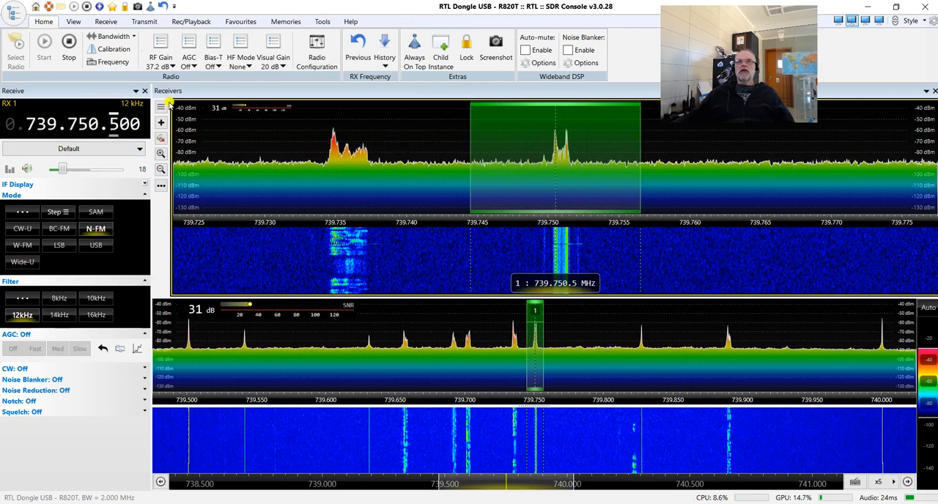
scroll(95, 126, "up", 1)
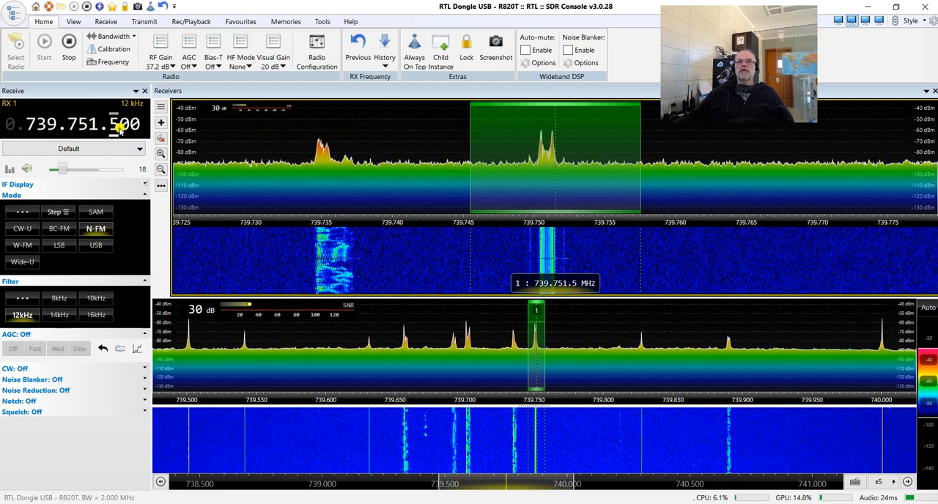
scroll(116, 126, "down", 5)
scroll(117, 128, "down", 1)
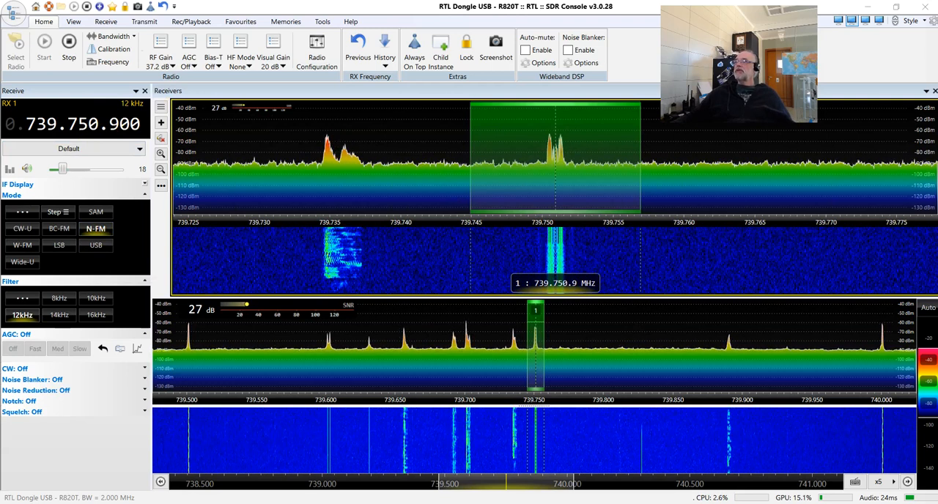
Note the tuned frequency 739.750.900 in Notepad and move the note aside.
left_click_drag(937, 118, 341, 141)
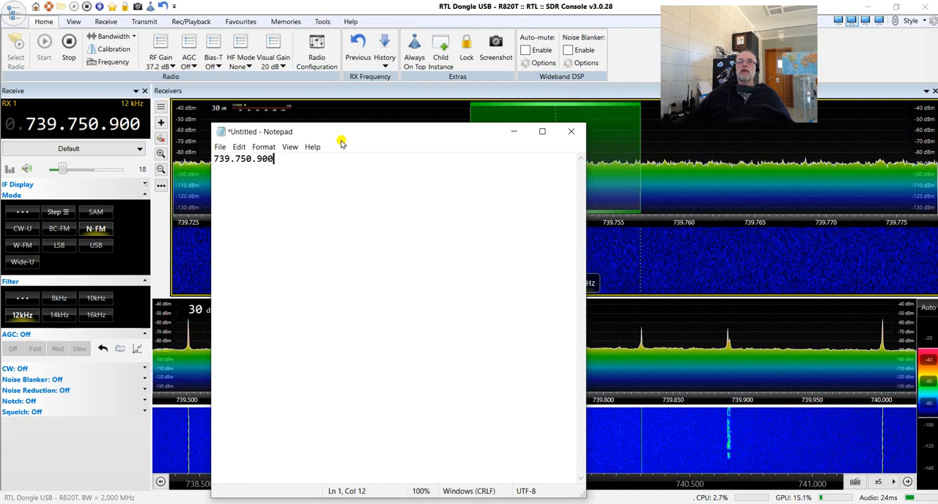
left_click_drag(341, 141, 937, 130)
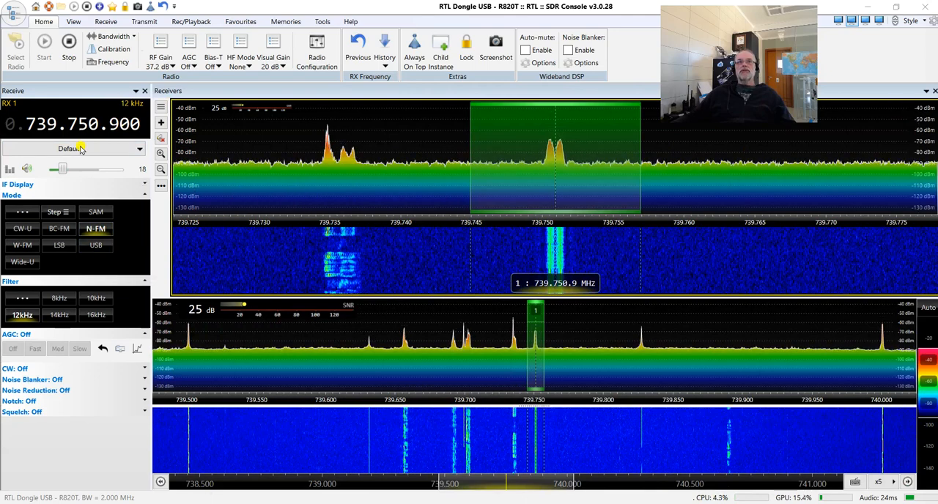
Switch to the AMSAT QO-100 NB Transponder bandplan in the browser and place Calculator and Notepad side by side over it.
key("alt+Tab")
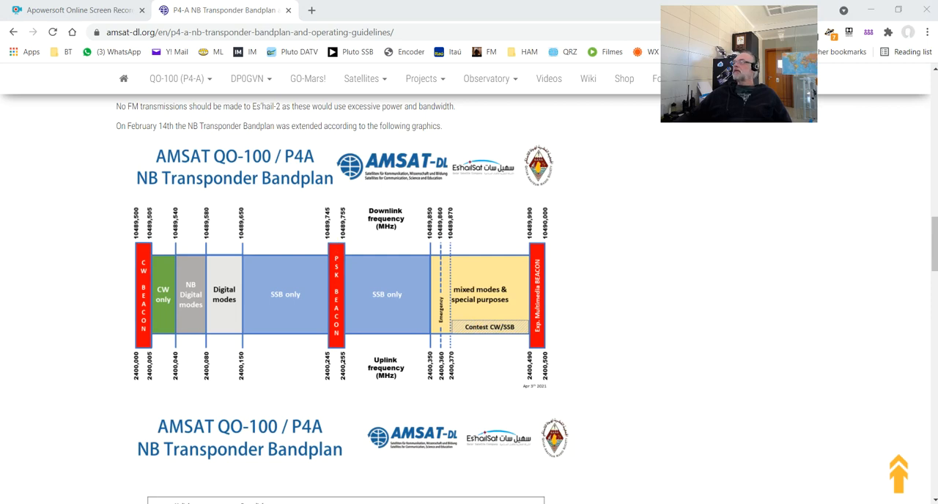
left_click_drag(559, 69, 273, 61)
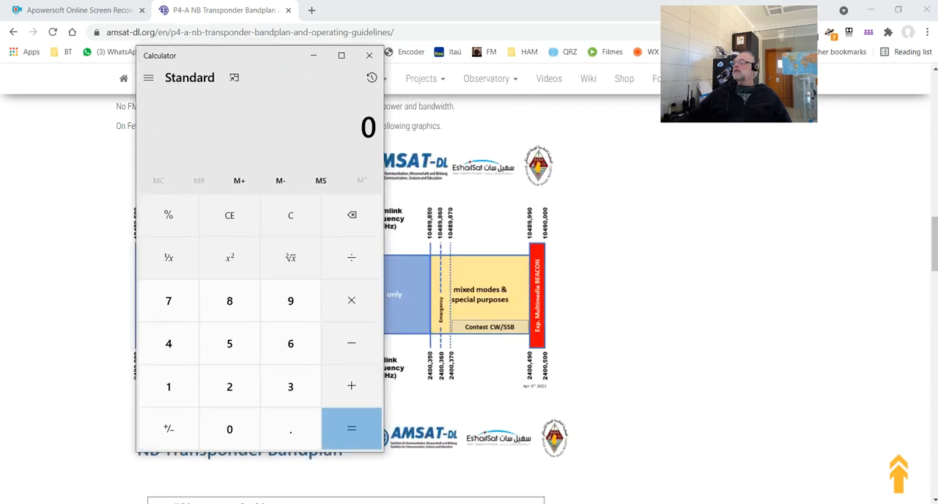
left_click_drag(937, 178, 530, 171)
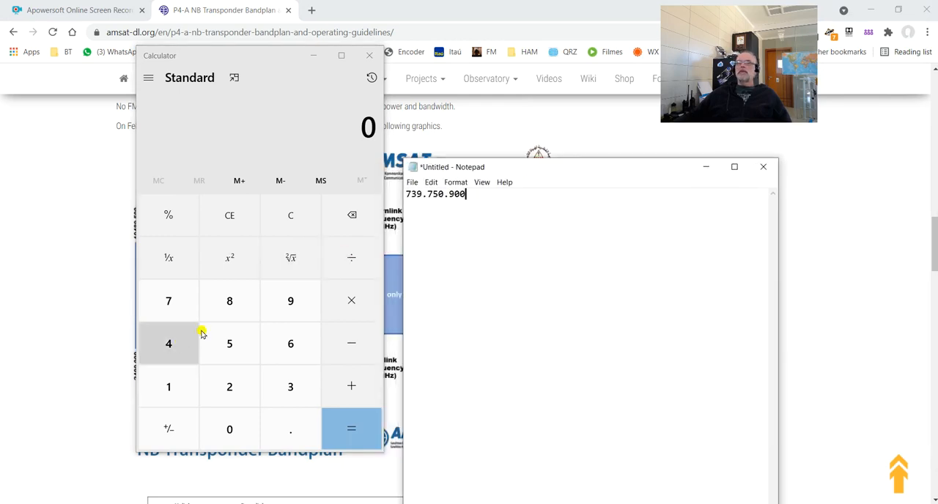
left_click(164, 389)
left_click(207, 420)
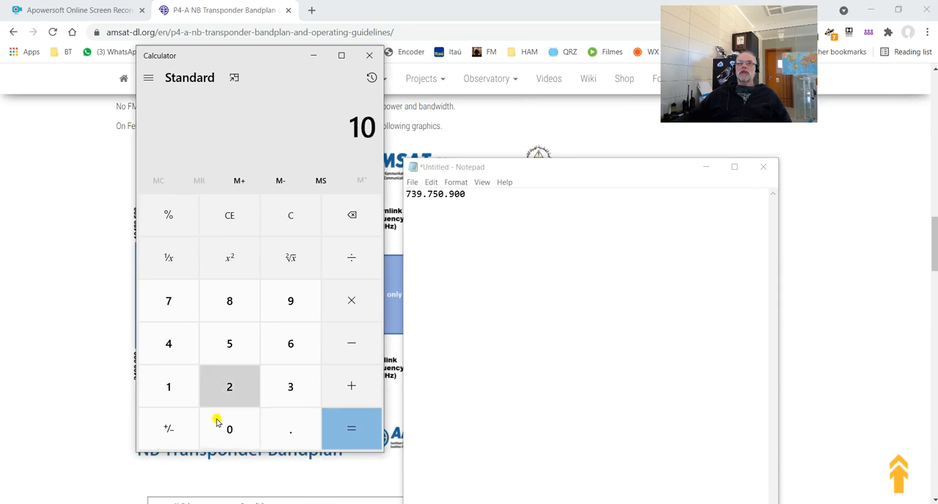
left_click(166, 352)
left_click(227, 300)
left_click(280, 301)
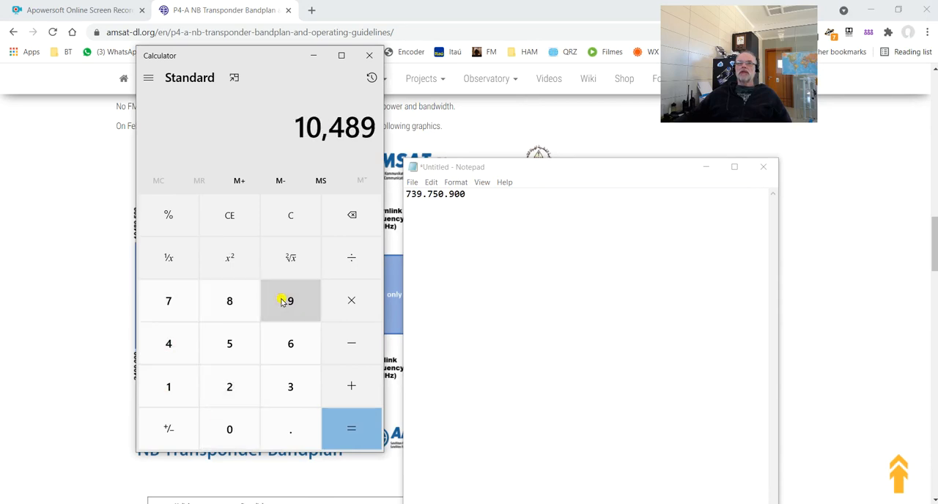
left_click(168, 307)
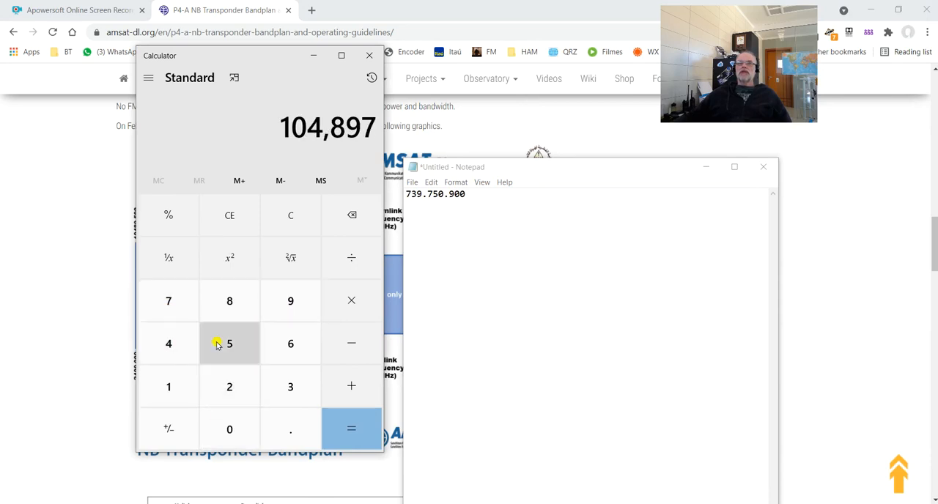
left_click(231, 353)
left_click(243, 431)
left_click(244, 432)
left_click(244, 431)
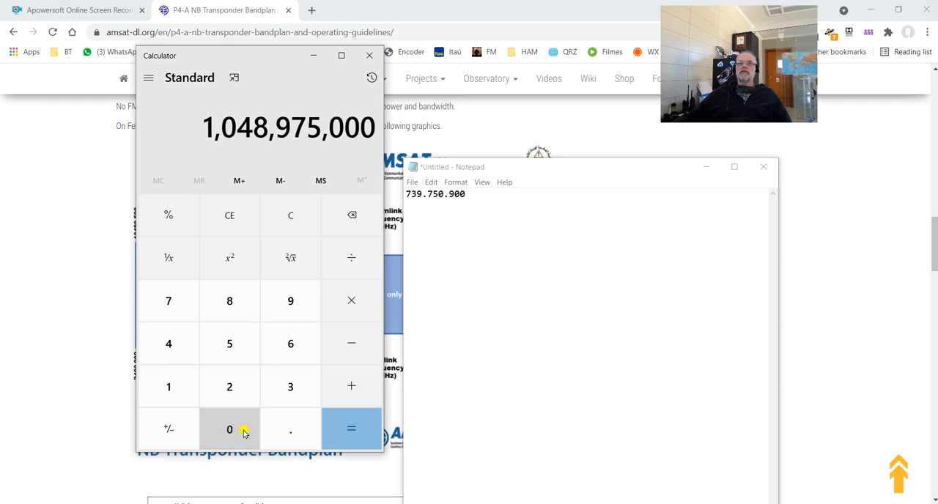
left_click(244, 431)
left_click(346, 354)
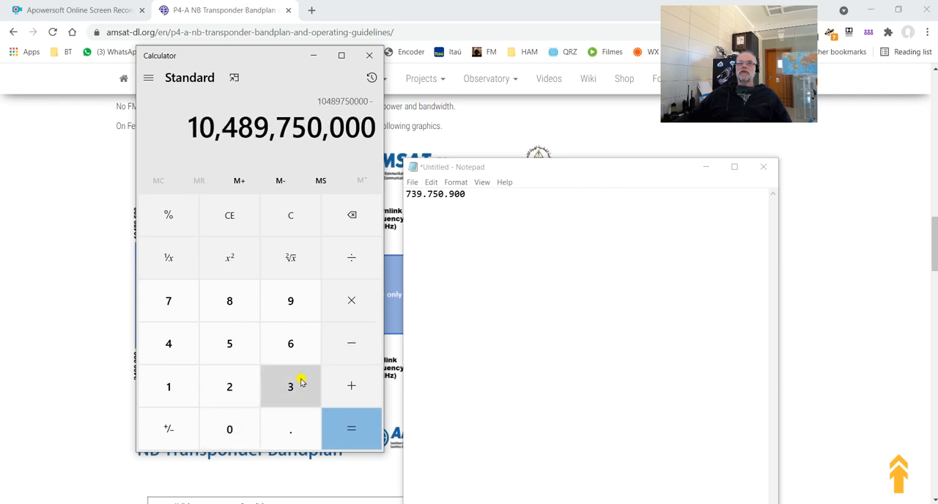
Subtract the tuned beacon frequency 739750900 from the downlink frequency and calculate the difference.
left_click(180, 304)
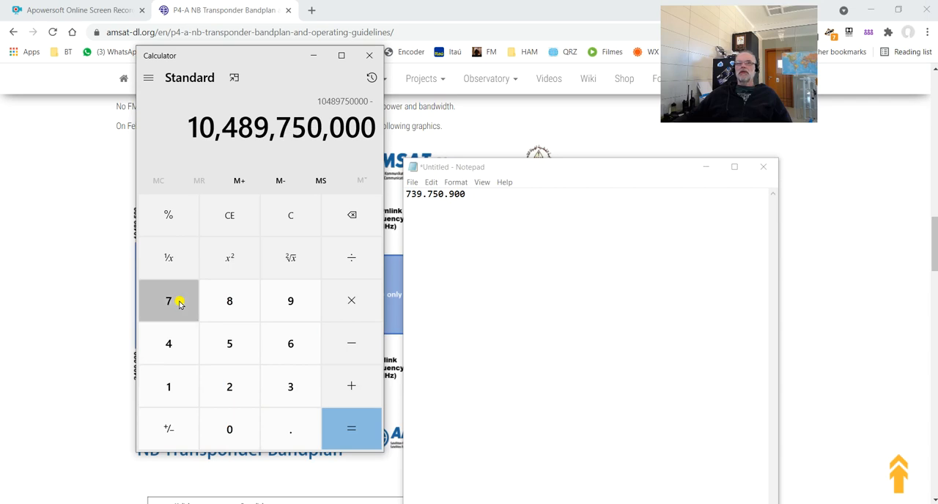
left_click(287, 394)
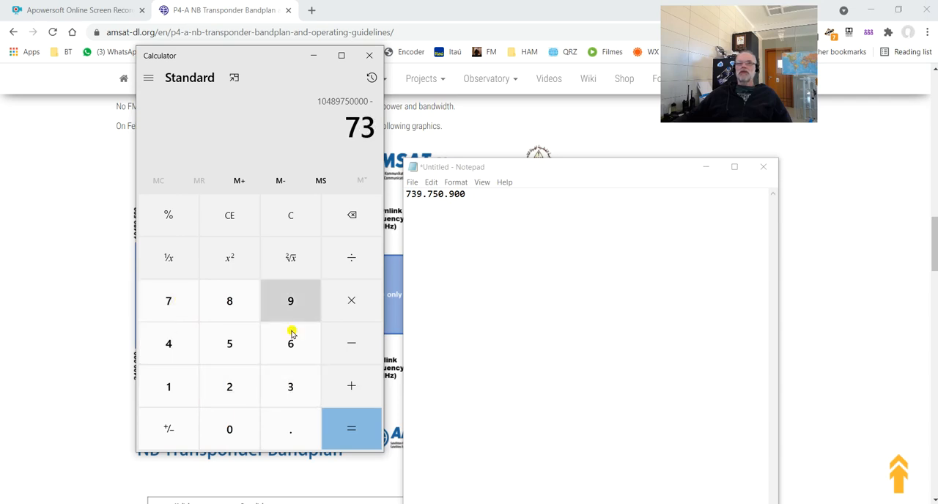
left_click(290, 306)
left_click(166, 296)
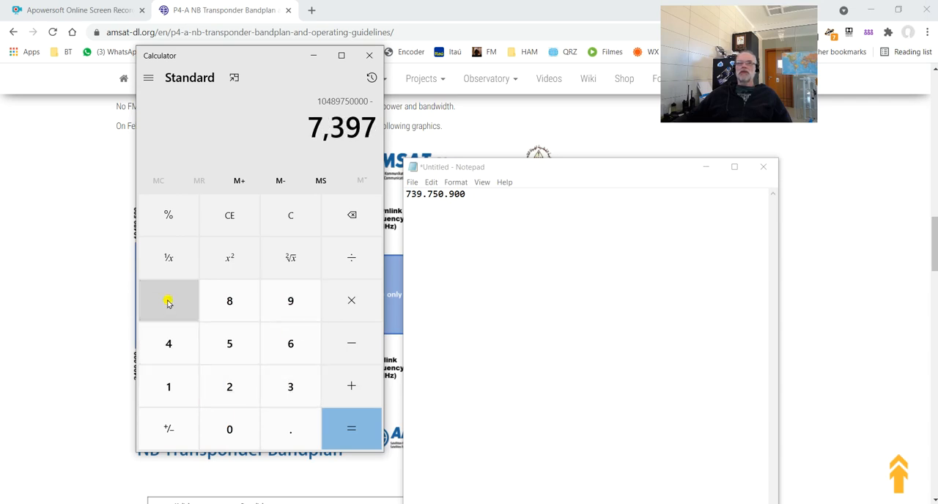
left_click(229, 343)
left_click(234, 430)
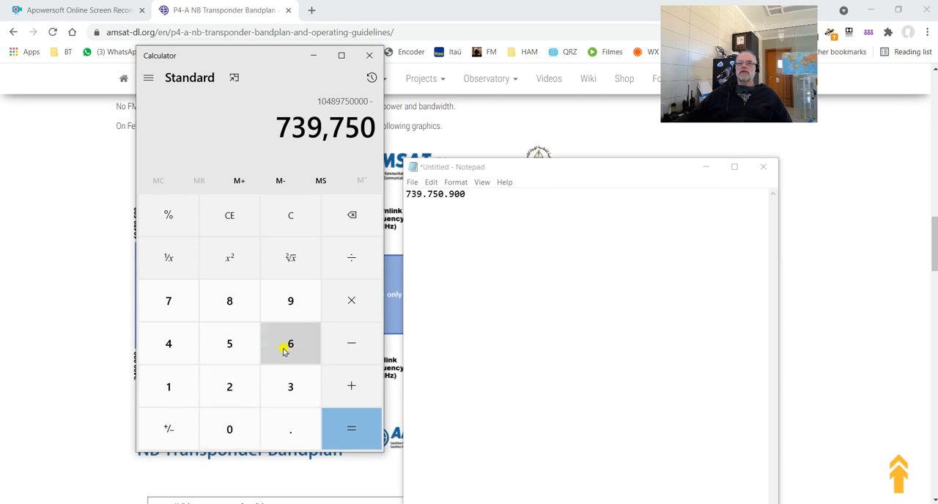
left_click(288, 302)
left_click(232, 427)
left_click(232, 427)
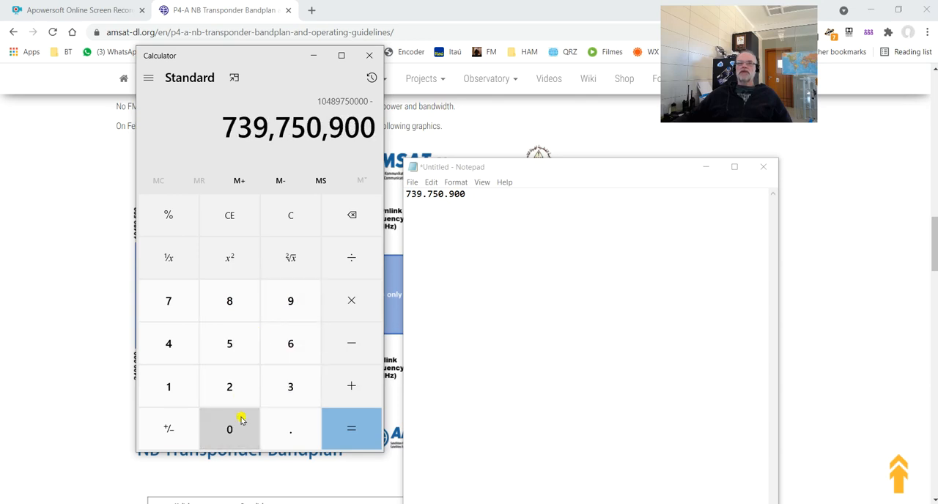
left_click(352, 437)
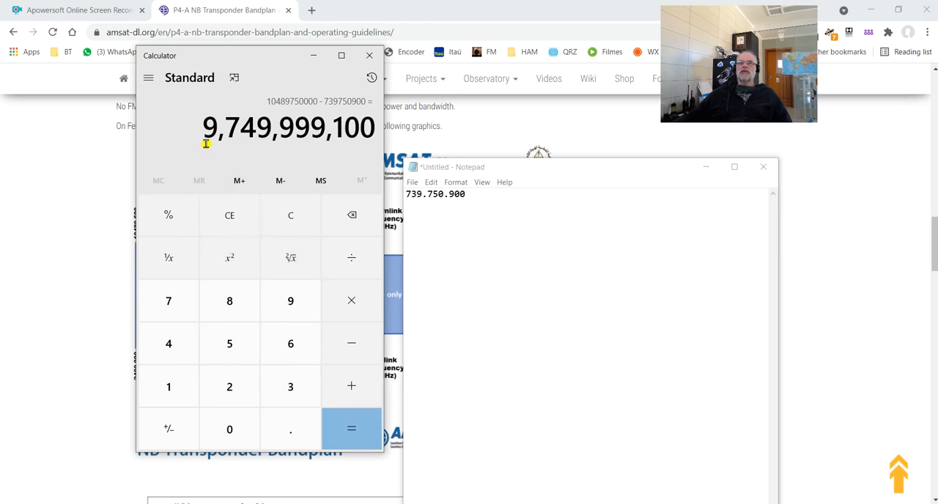
Record the calculated offset 9.749.999.100 on a second line of the Notepad note and move the note up beside Calculator.
left_click(417, 208)
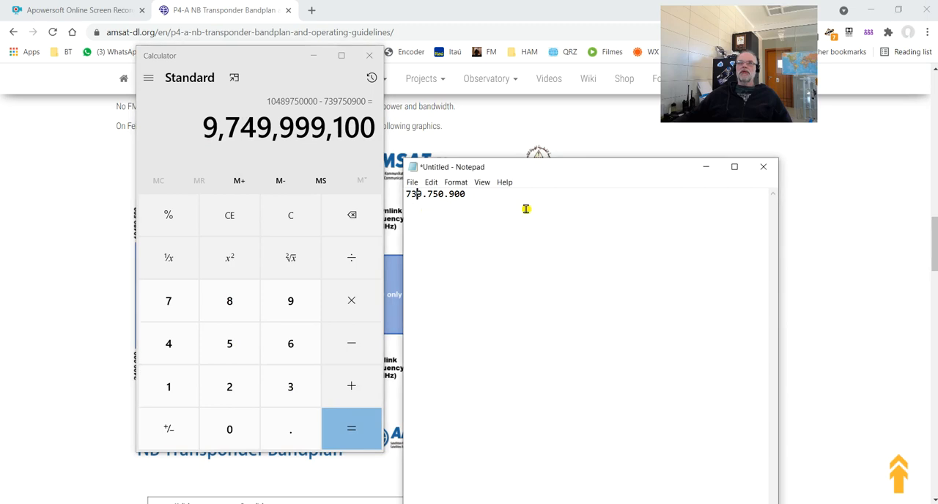
key("Return")
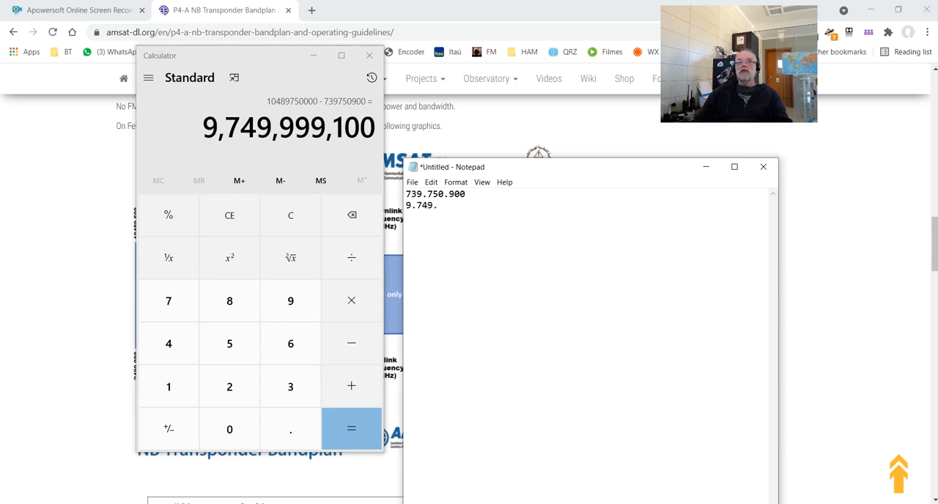
type("999")
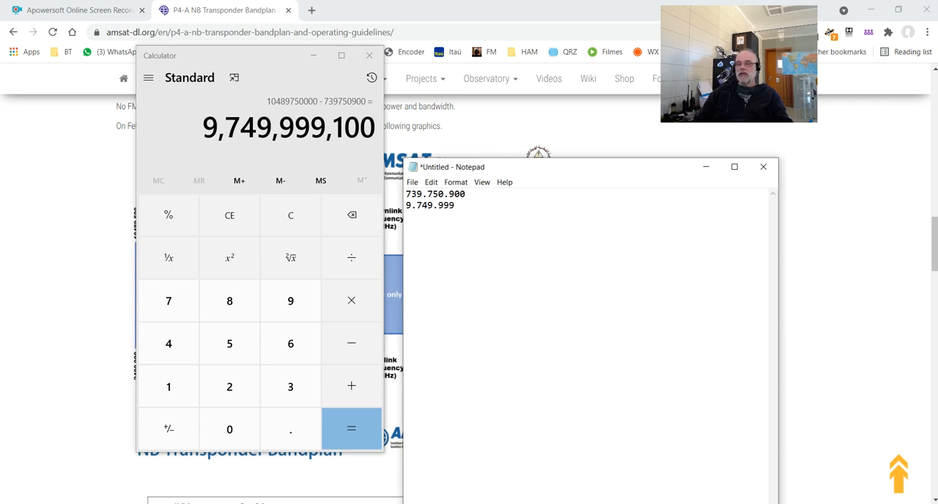
type(".1000")
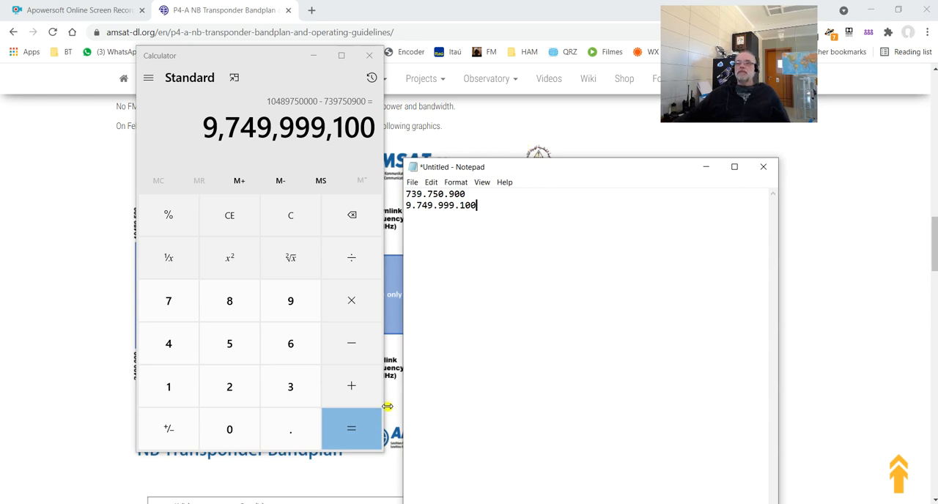
left_click_drag(669, 175, 652, 86)
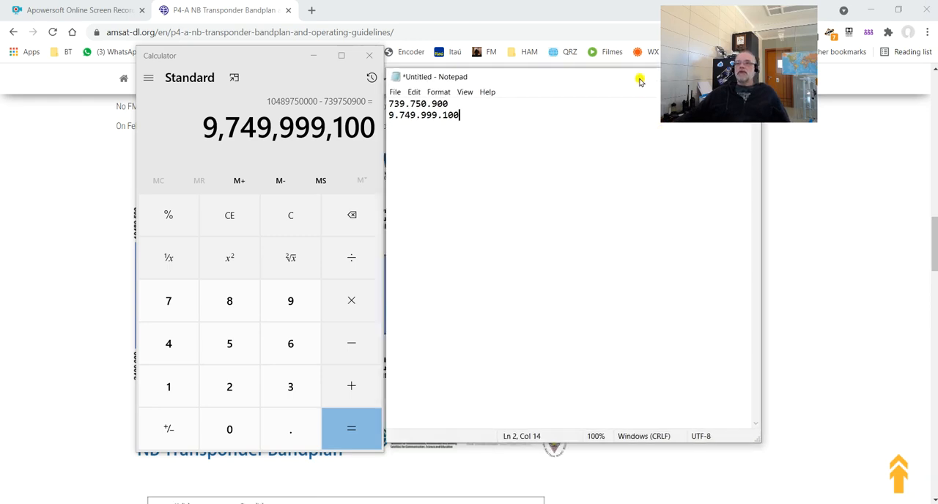
Switch to SDR Console, enable converter selection in the radio definitions and open the converter definitions for editing.
key("alt+Tab")
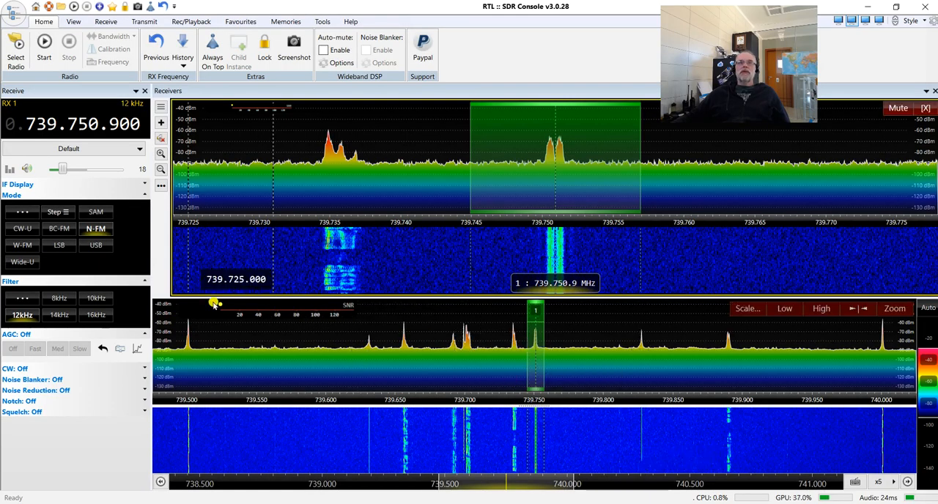
left_click(15, 51)
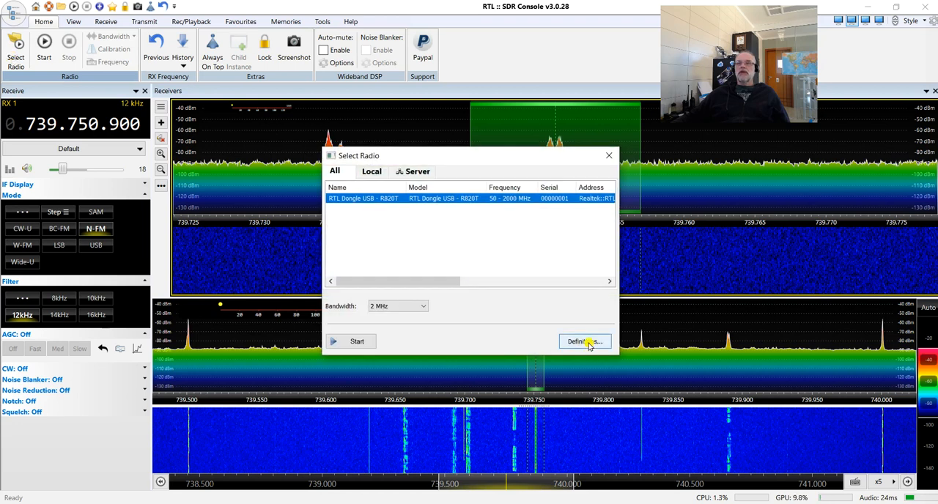
left_click(584, 341)
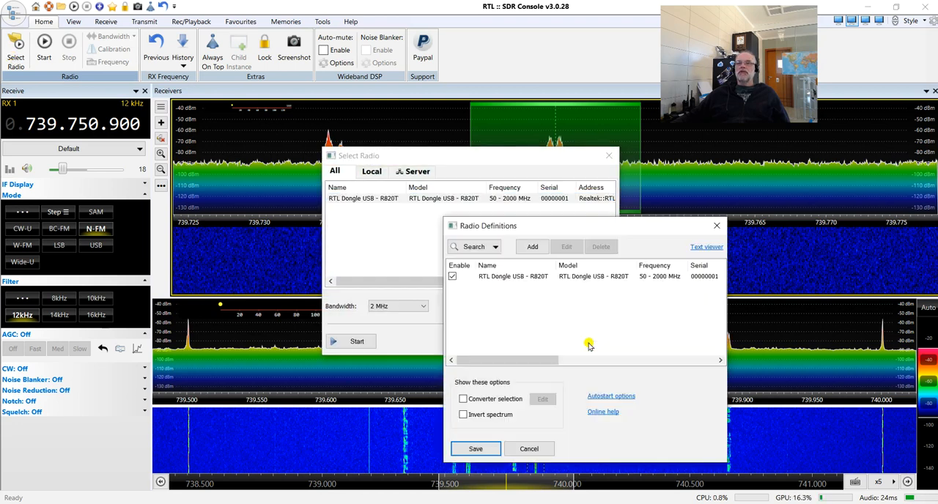
left_click(544, 279)
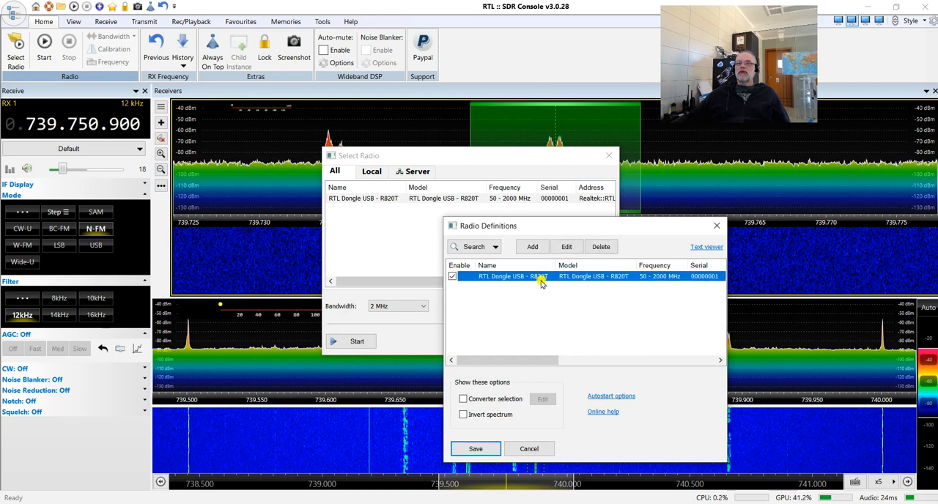
left_click(470, 400)
left_click(469, 400)
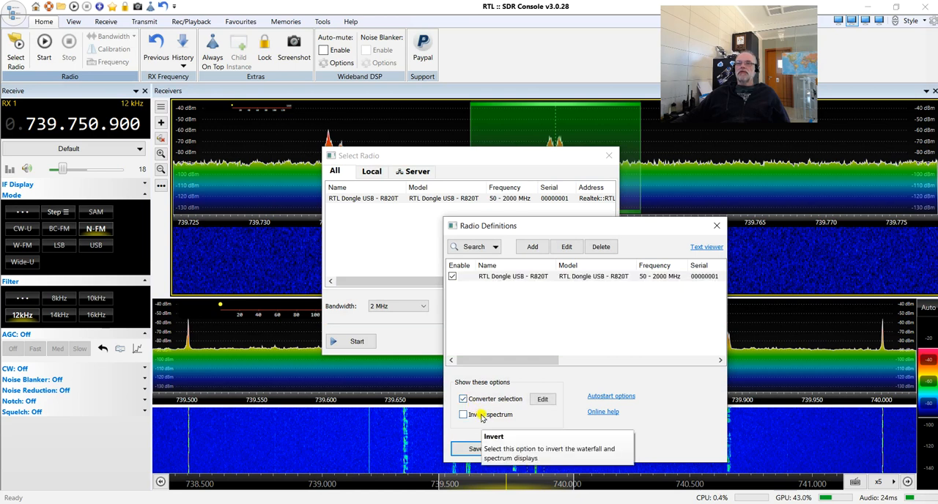
left_click(544, 401)
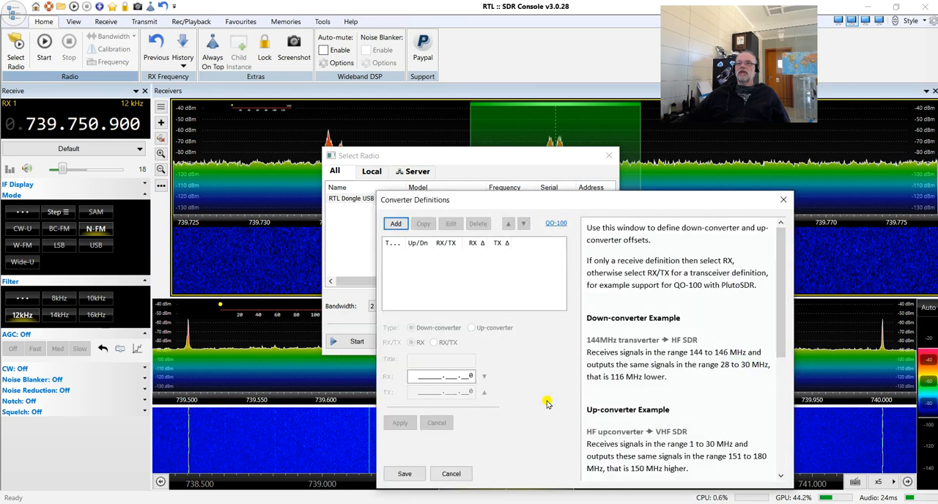
Add a receive-only (RX) down-converter definition with the title Qo-100 LNB.
left_click(394, 223)
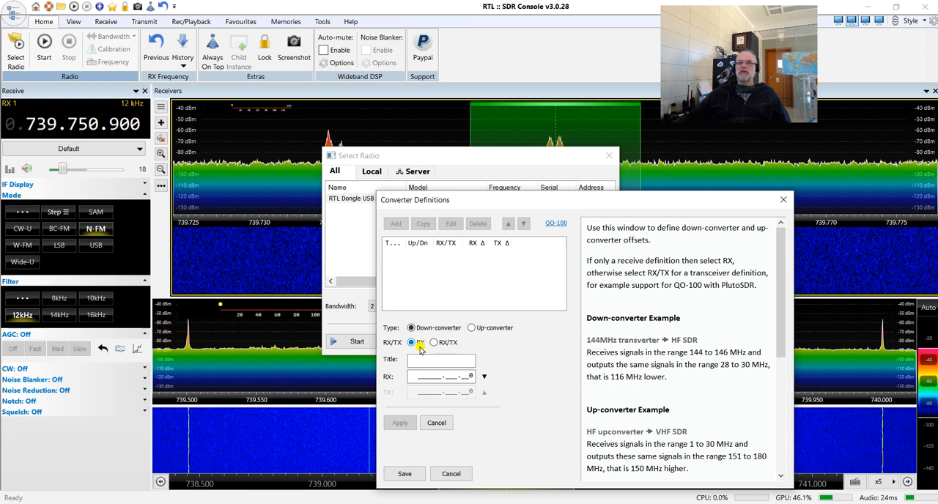
left_click(434, 343)
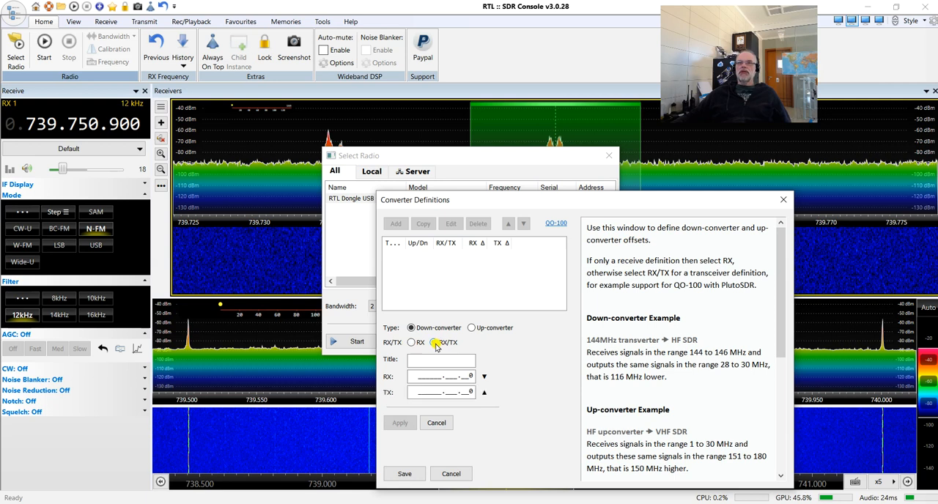
left_click(418, 343)
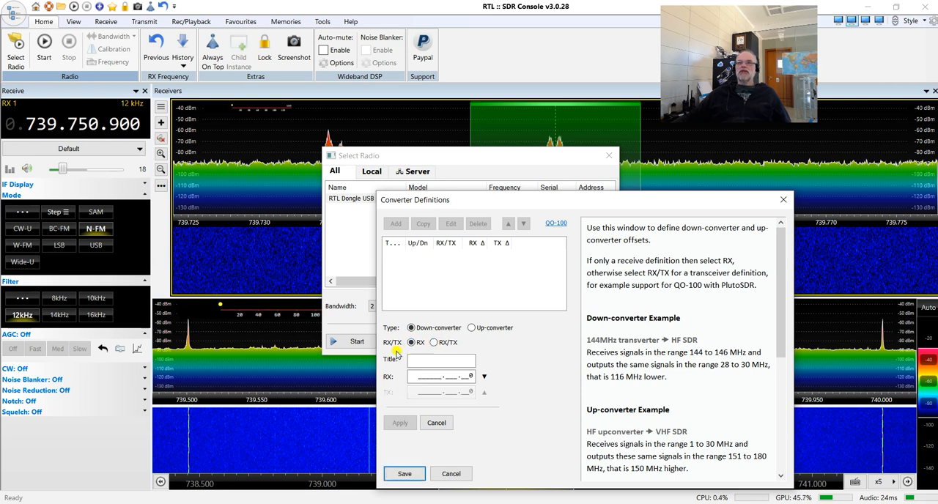
left_click(414, 360)
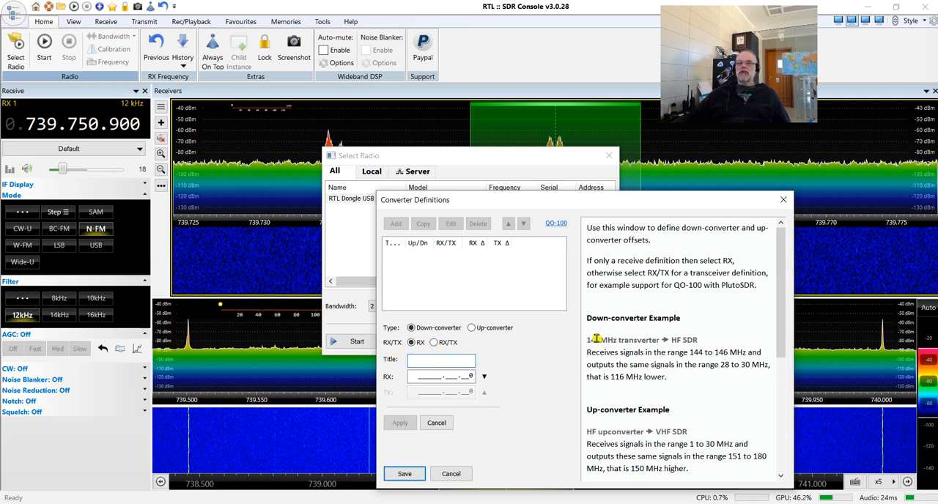
type("Qo-")
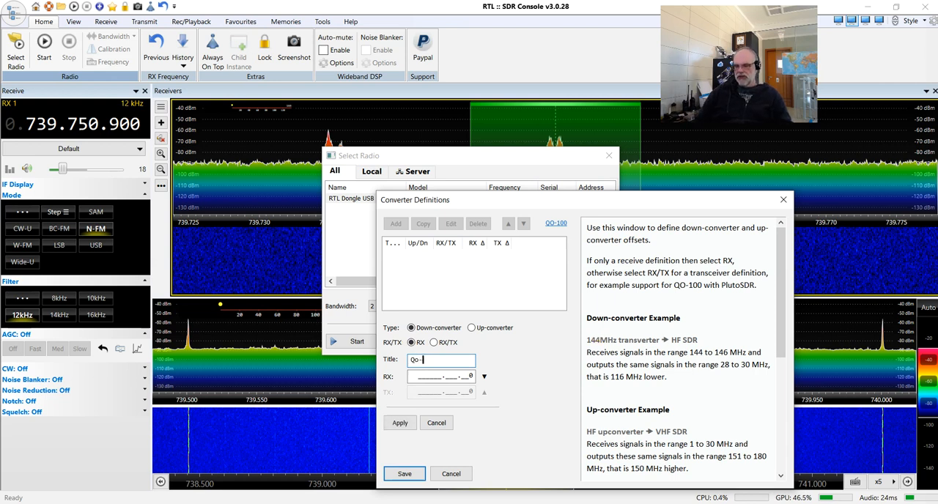
type("100")
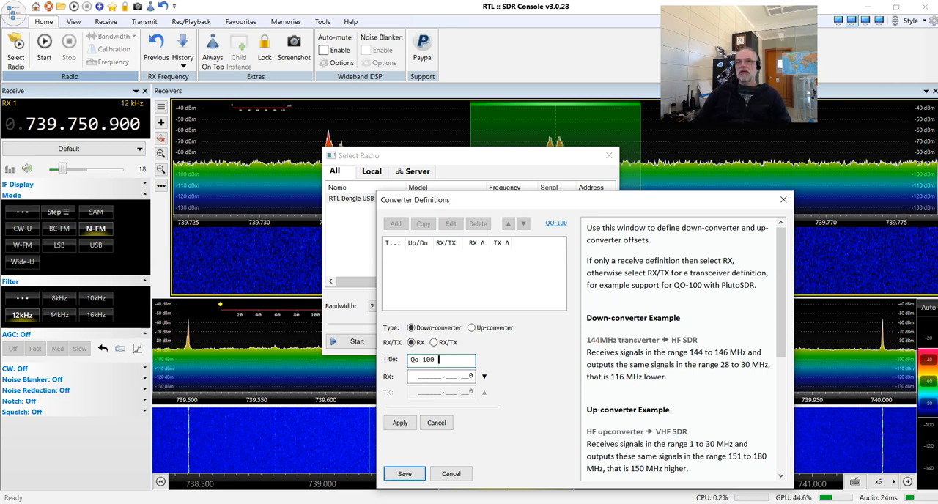
type(" LNB")
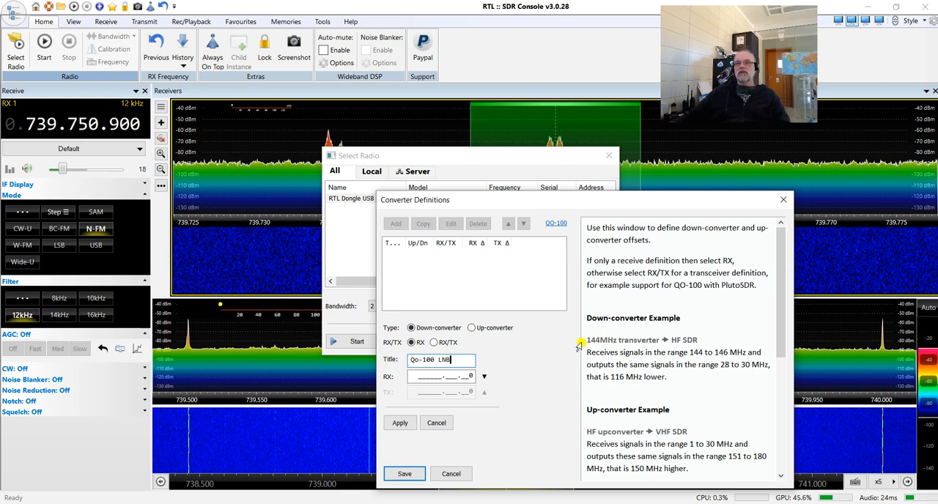
key("Tab")
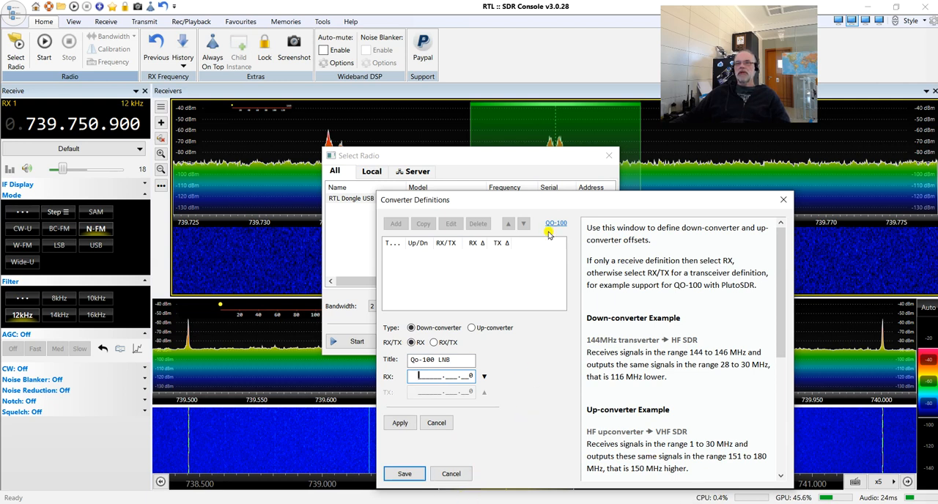
Reposition the Converter Definitions dialog and move the Notepad note with the offset clear of it.
left_click_drag(584, 204, 644, 165)
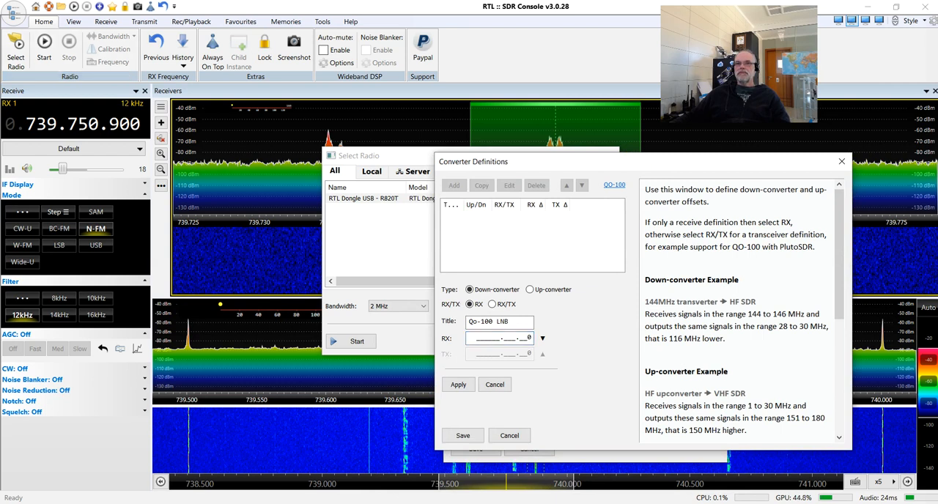
key("alt+Tab")
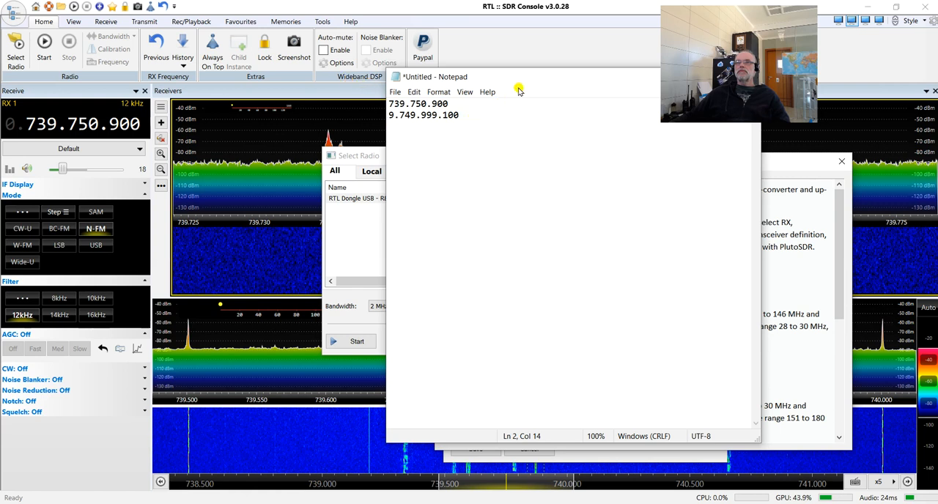
left_click_drag(528, 84, 240, 84)
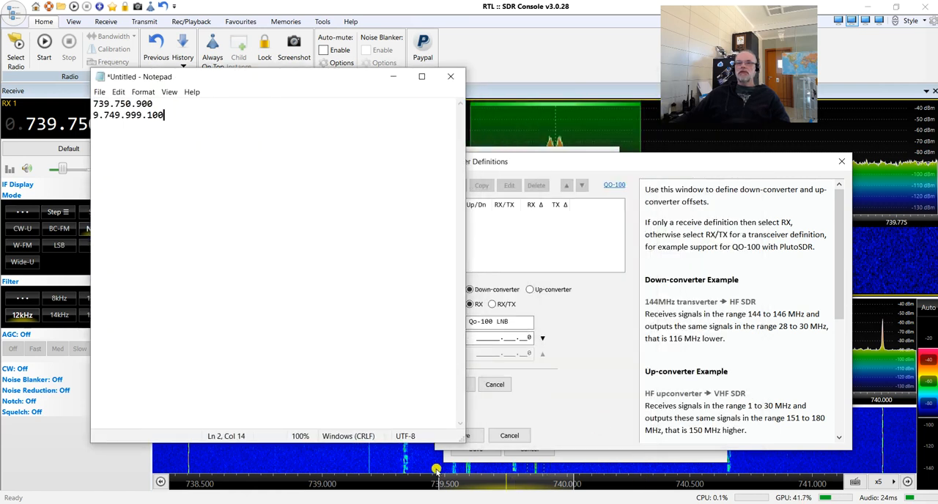
mouse_move(318, 503)
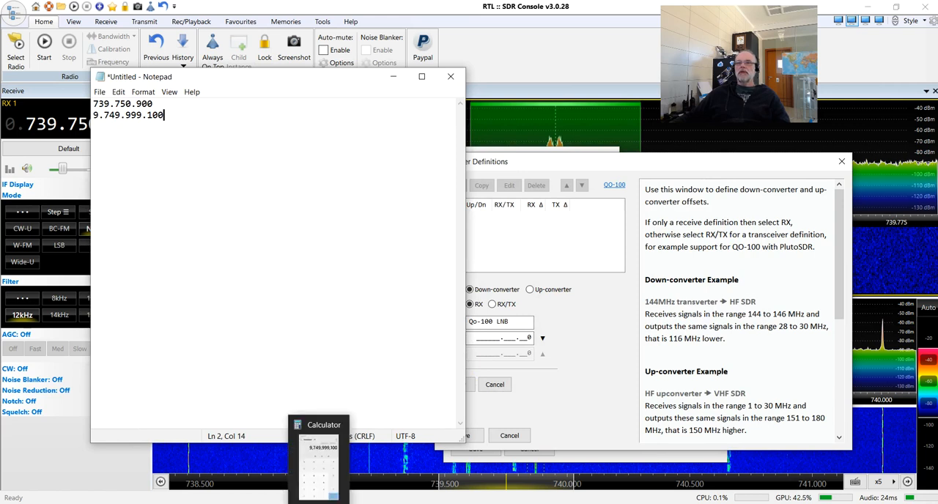
left_click(609, 369)
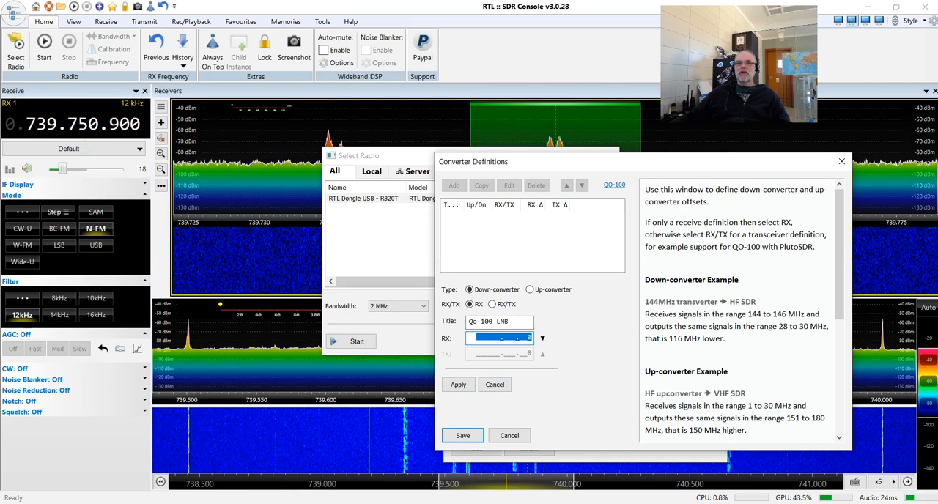
left_click(267, 503)
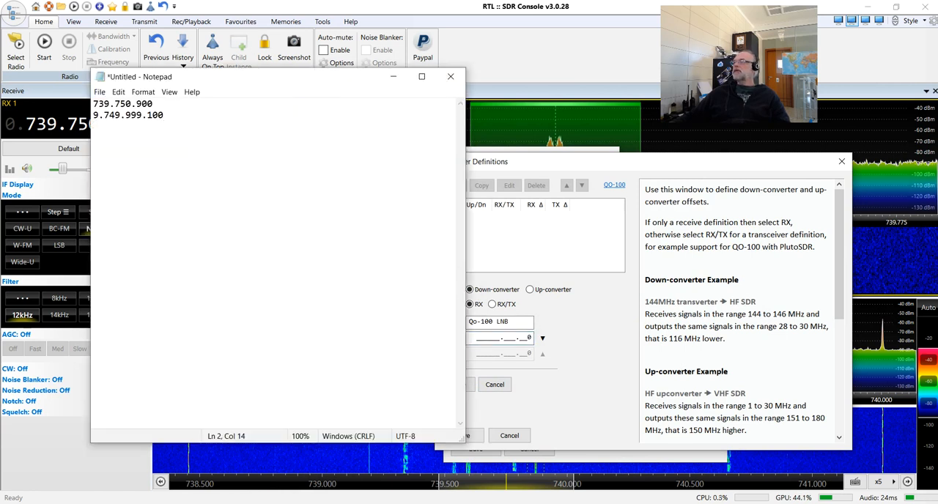
left_click_drag(242, 83, 937, 138)
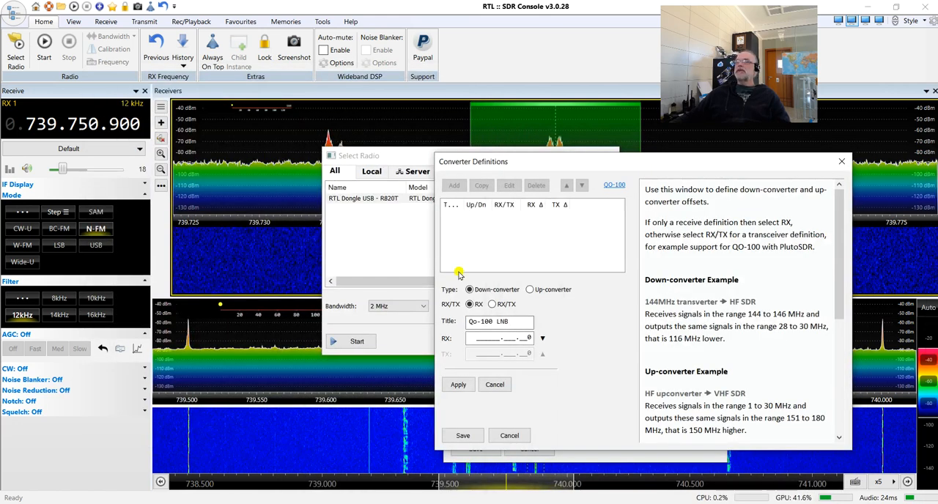
Set the converter's RX offset to 009749.999.100, apply it and save the converter and radio definitions.
left_click(475, 338)
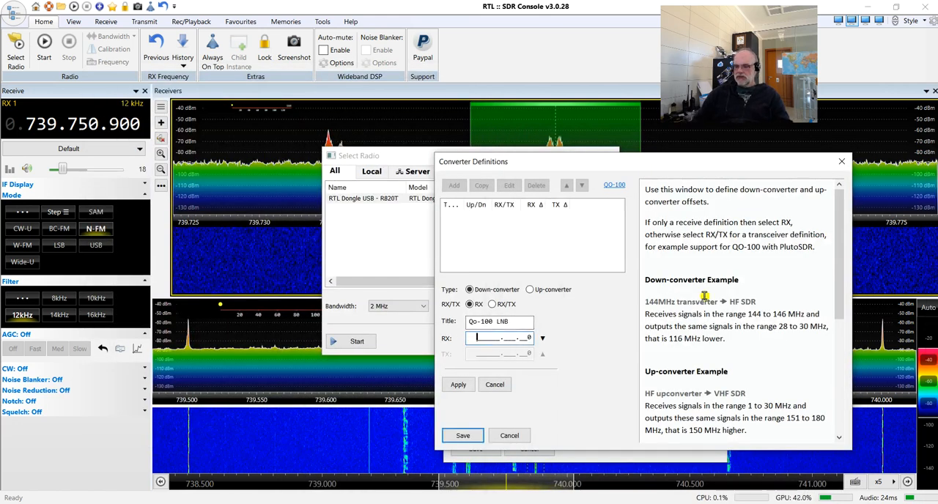
type("009749.999.")
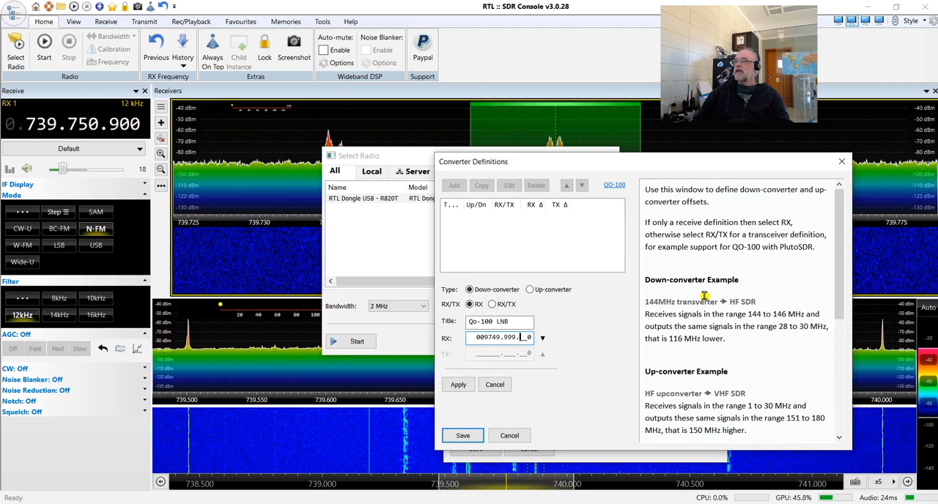
type("100")
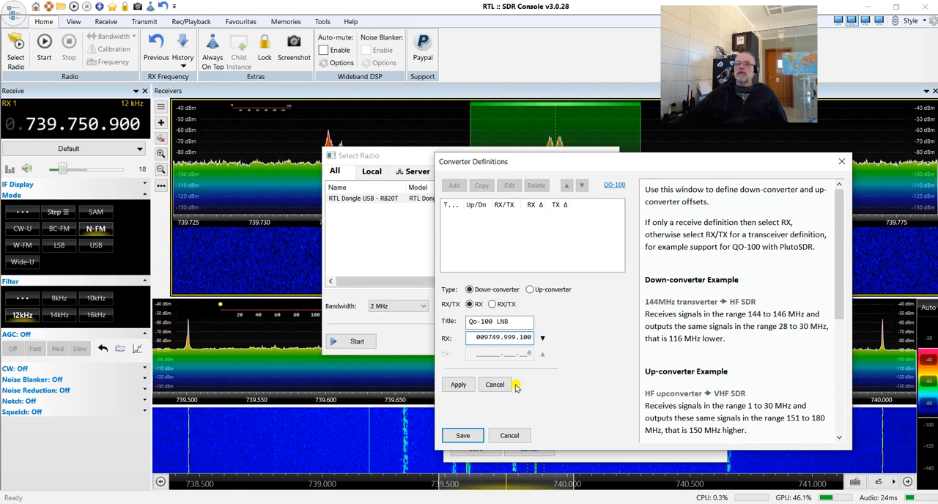
left_click(459, 386)
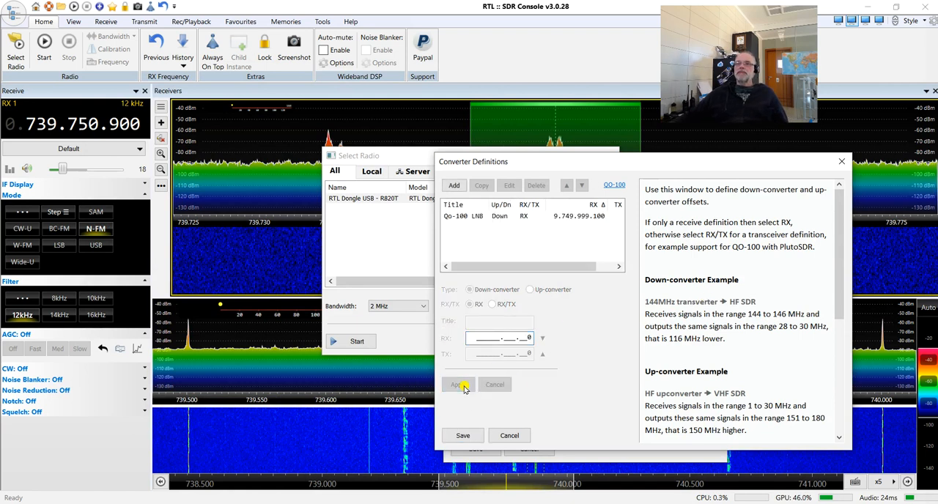
left_click(464, 435)
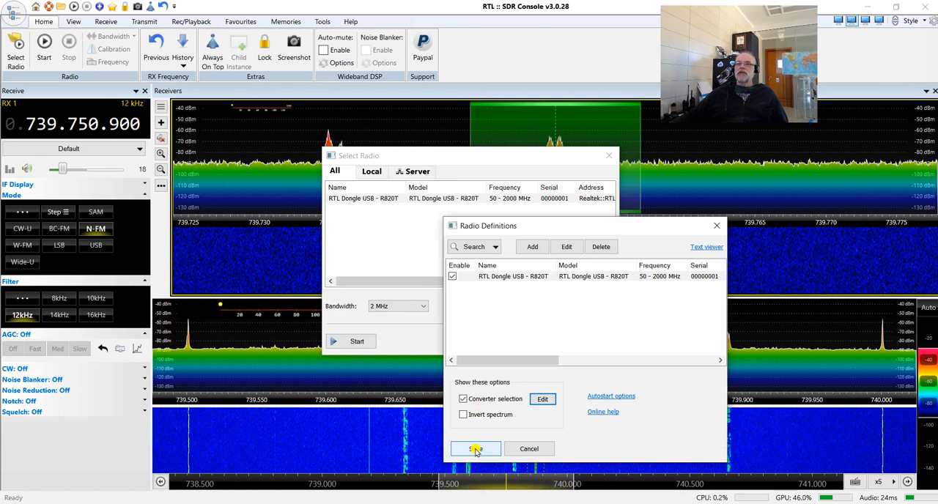
left_click(475, 450)
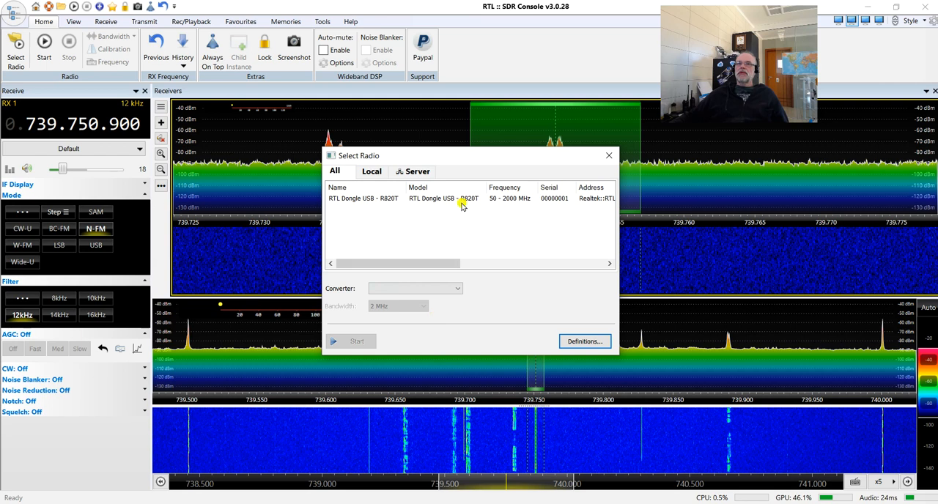
Start the RTL Dongle USB - R820T radio with the Qo-100 LNB converter and 2 MHz bandwidth.
left_click(415, 200)
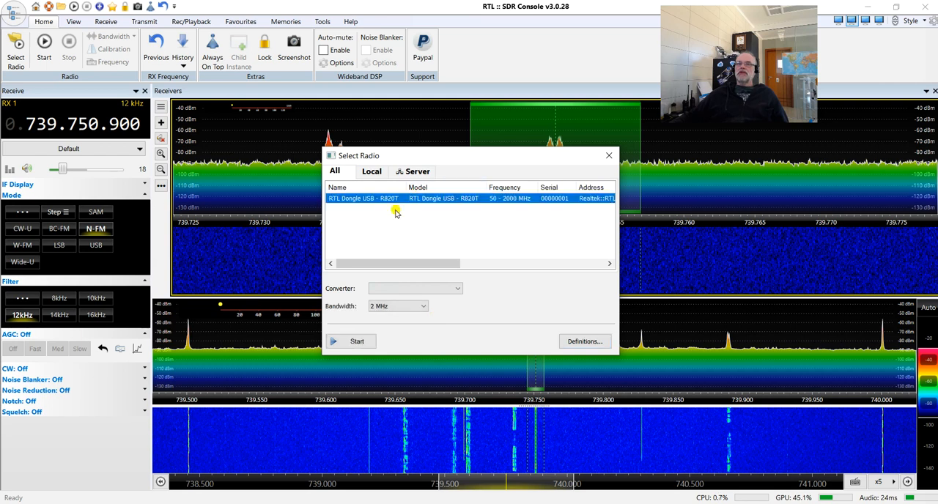
left_click(455, 290)
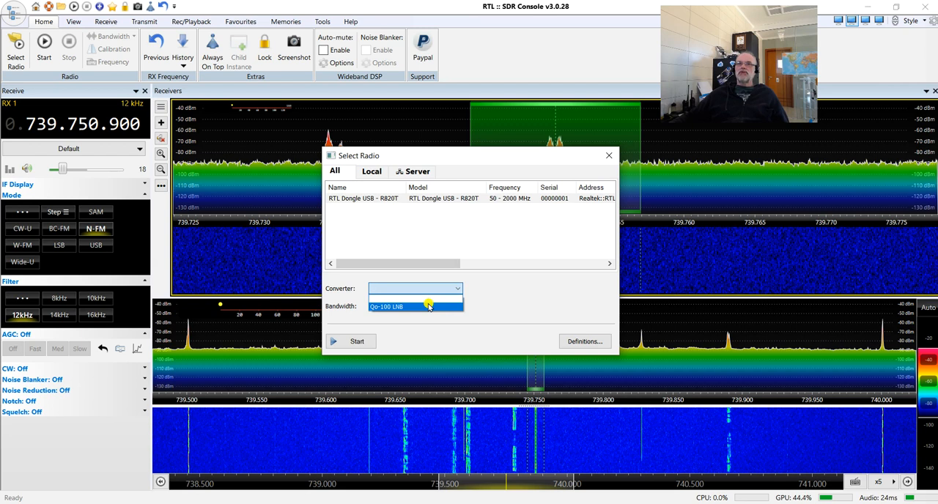
left_click(428, 306)
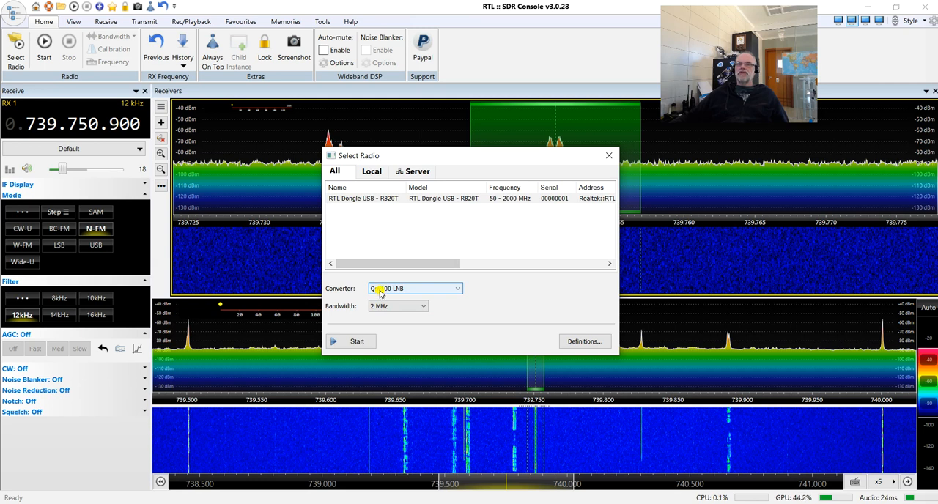
left_click(341, 341)
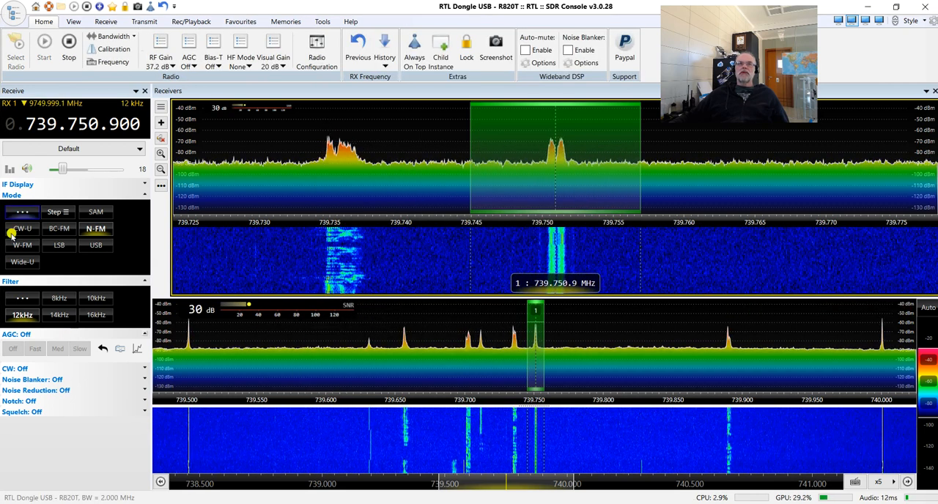
Raise the RX 1 receive frequency to 9.999.999.999.
scroll(11, 132, "up", 5)
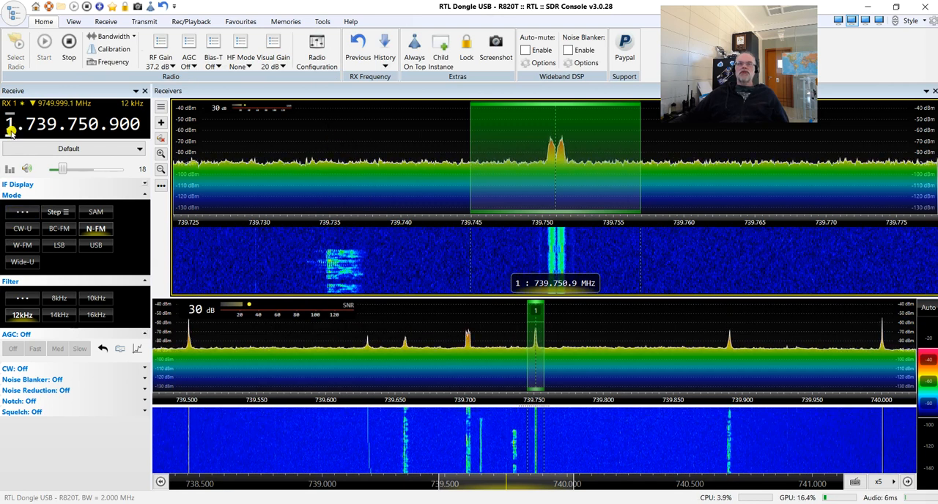
scroll(11, 131, "up", 5)
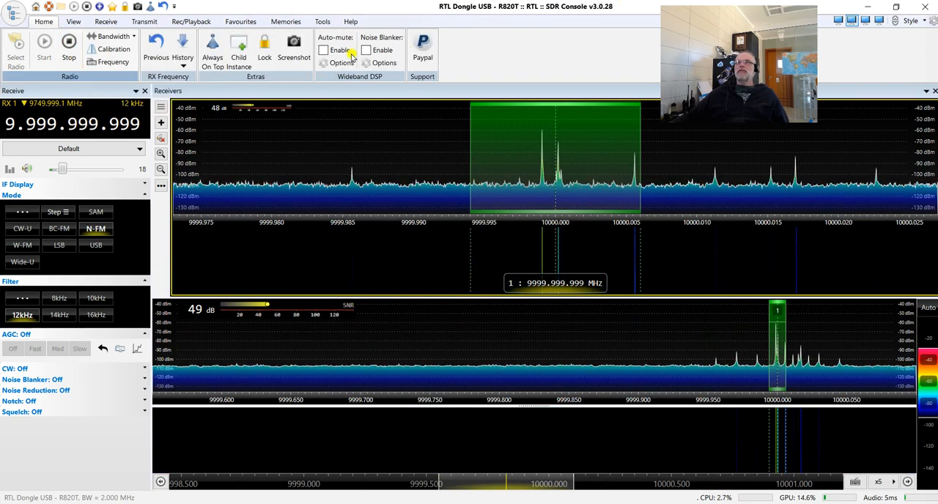
Set the spectrum's frequency range to 99.9 GHz in the program options and save the change.
left_click(72, 22)
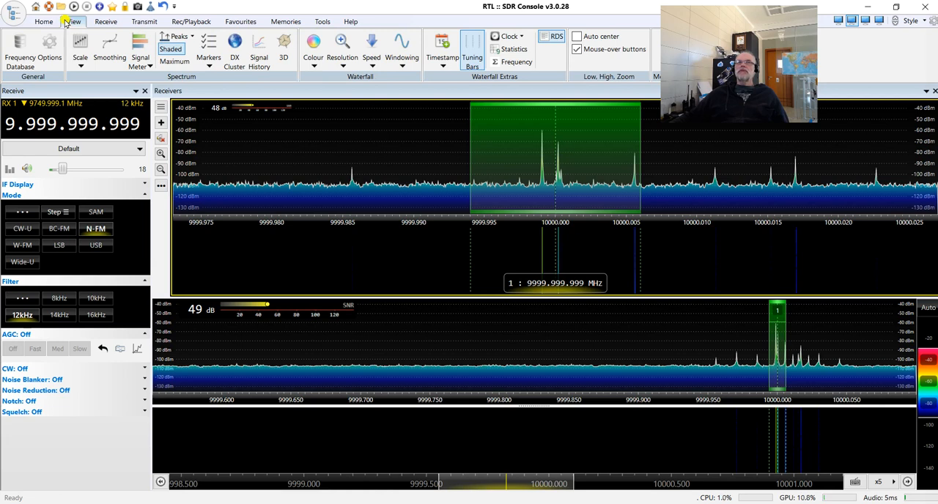
left_click(48, 57)
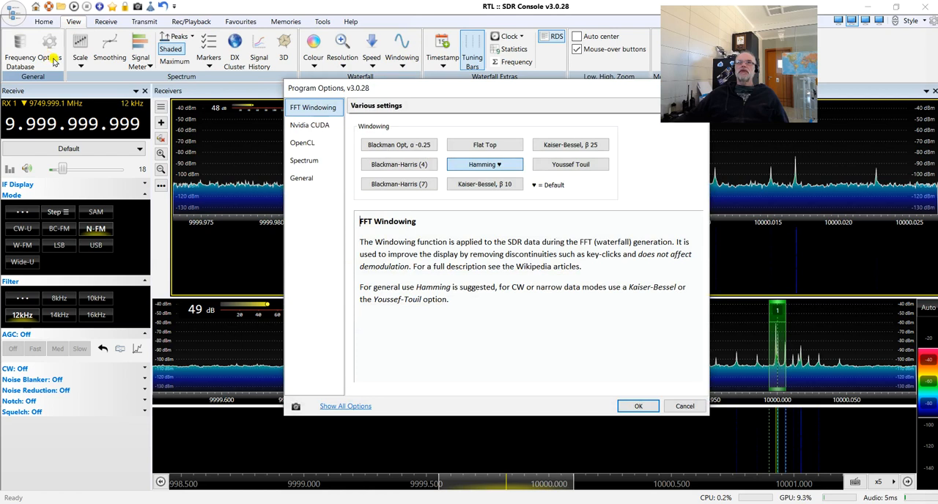
left_click(307, 161)
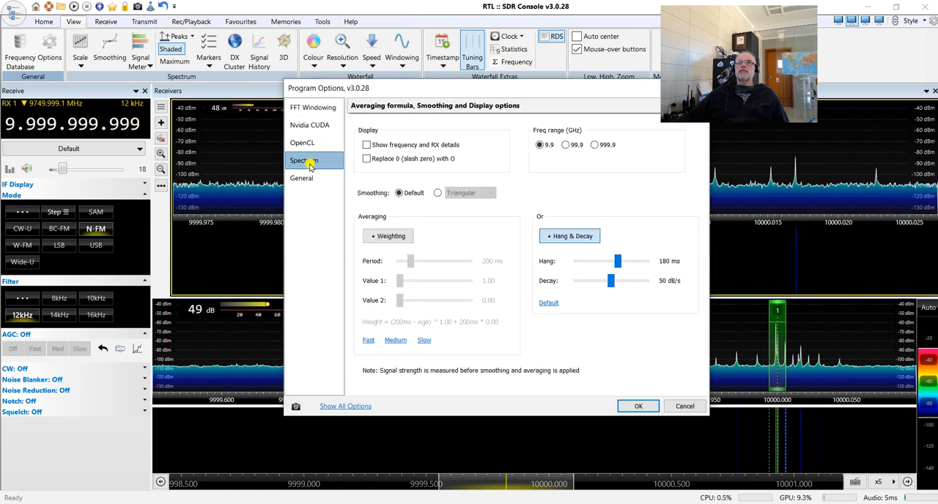
left_click(567, 145)
left_click(641, 409)
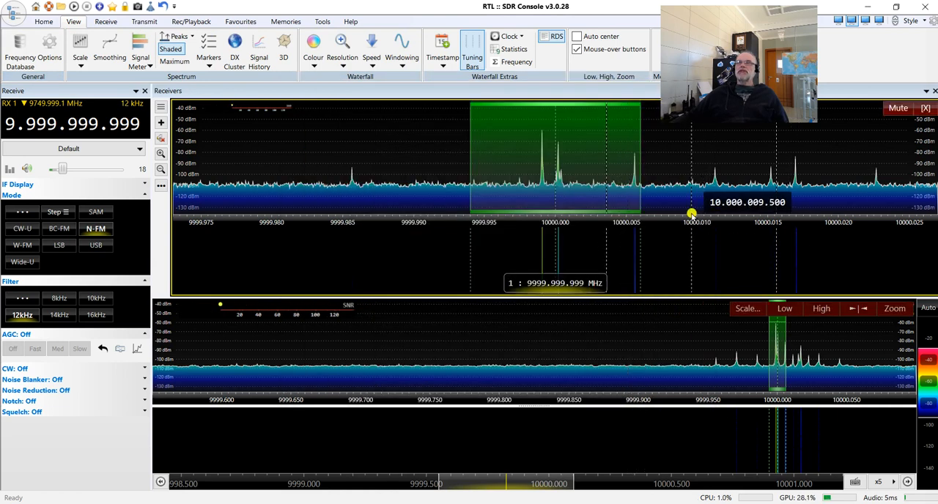
Restart the program under the RTL identity and start the RTL Dongle USB - R820T with the Qo-100 LNB converter and 2 MHz bandwidth.
left_click(927, 6)
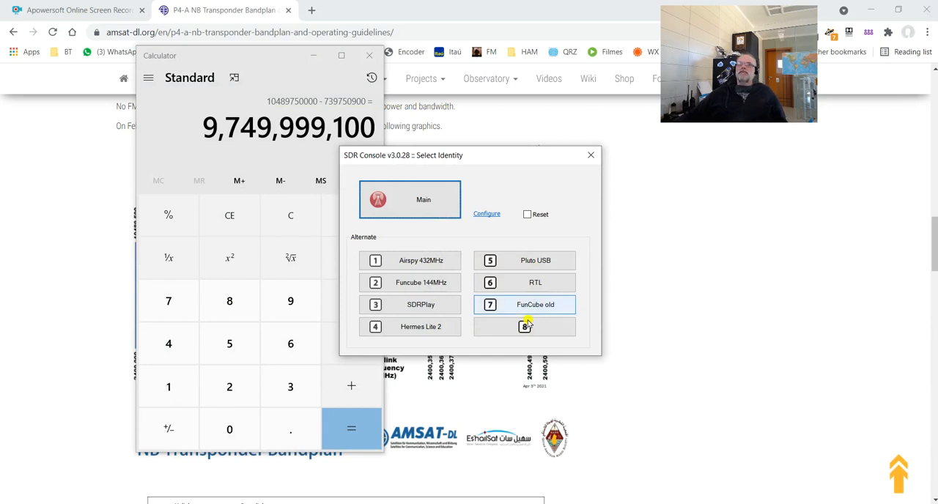
left_click(553, 286)
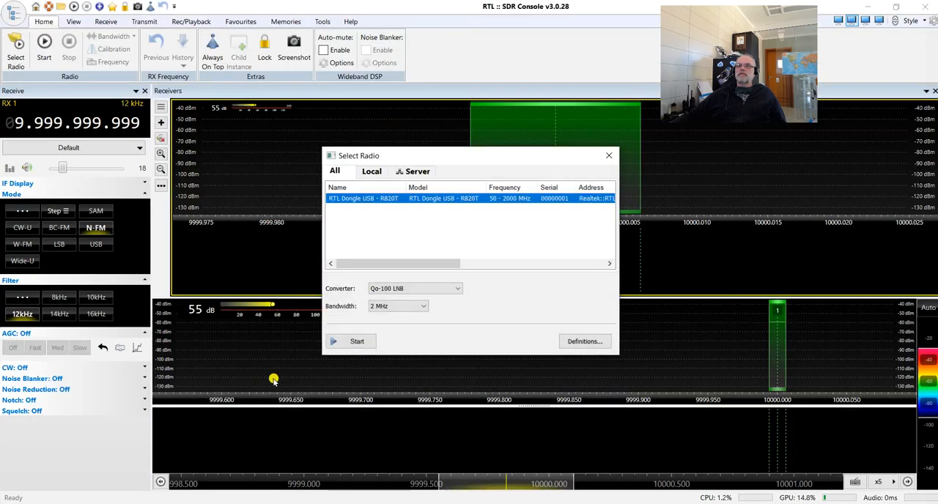
left_click(369, 342)
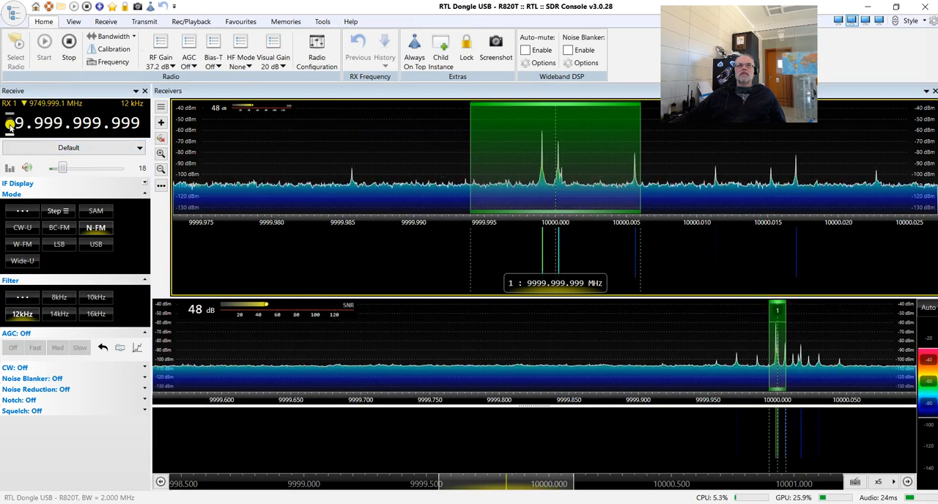
Tune the RX 1 receive frequency to the beacon at 10.489.750.000.
scroll(9, 124, "up", 1)
scroll(19, 127, "down", 4)
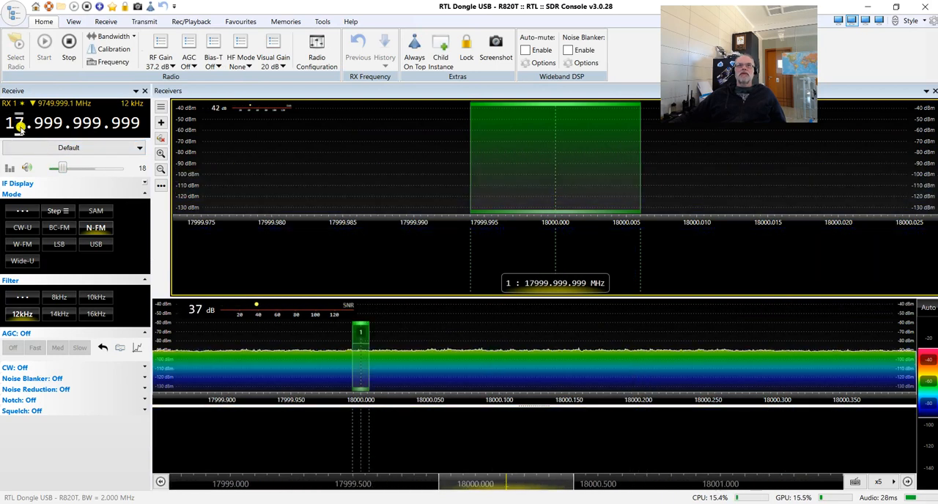
scroll(19, 126, "down", 5)
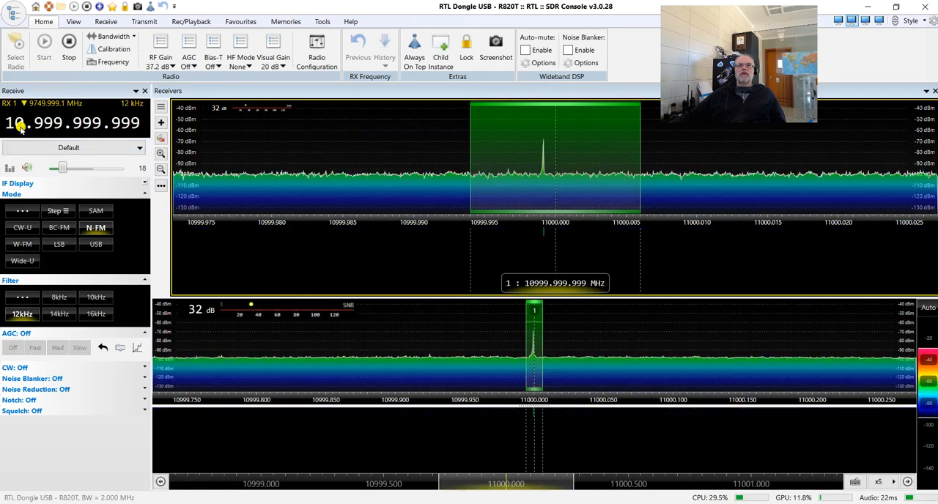
scroll(38, 127, "down", 5)
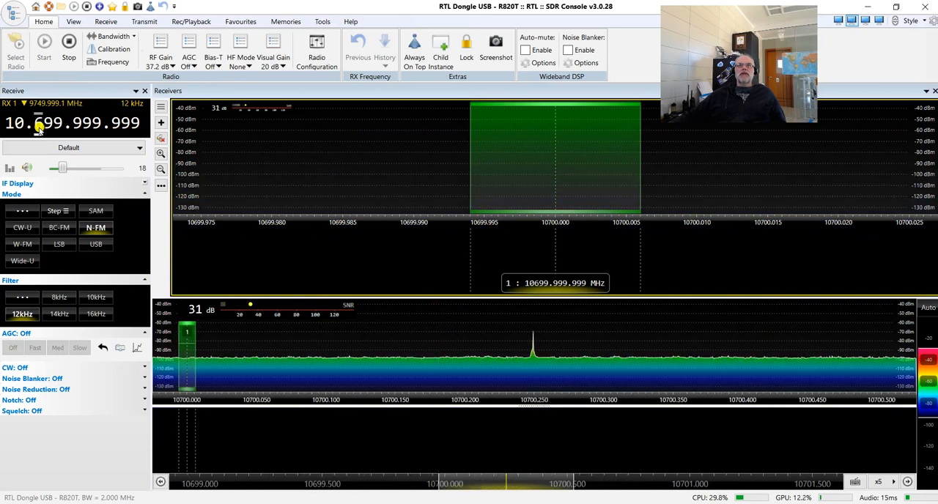
scroll(77, 125, "down", 1)
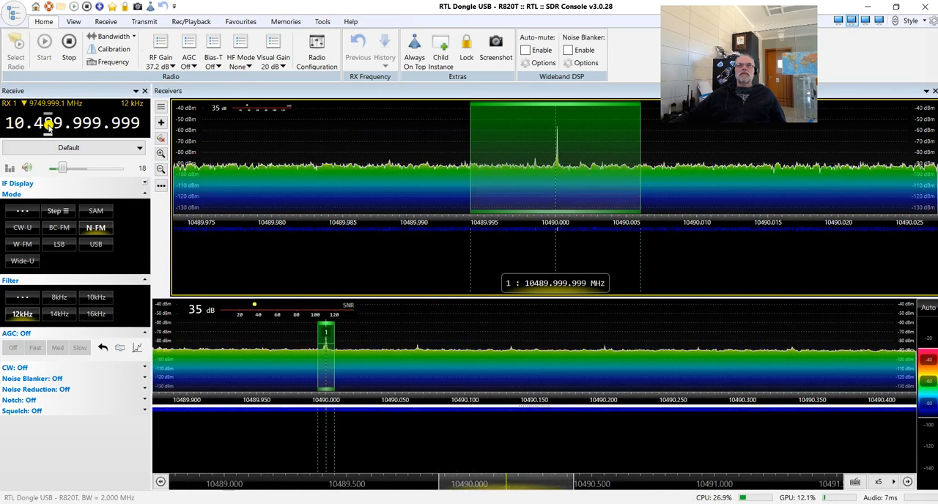
scroll(77, 125, "down", 2)
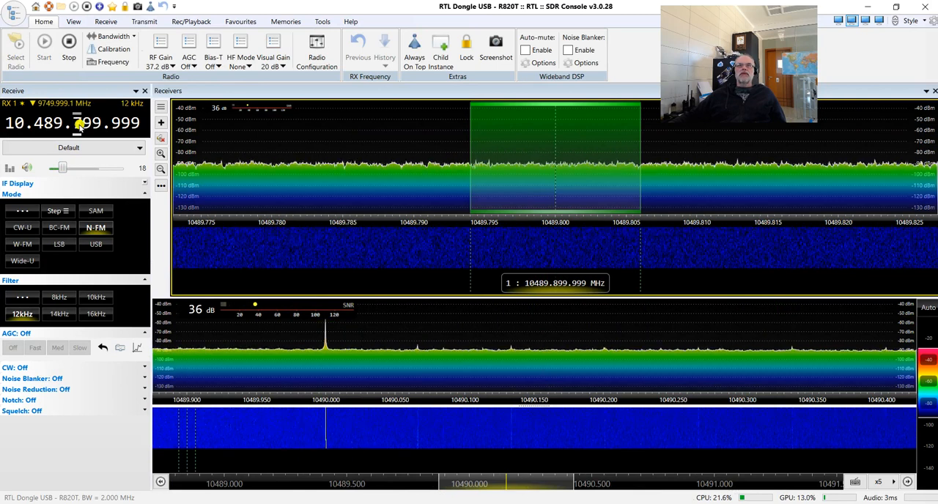
scroll(88, 124, "down", 4)
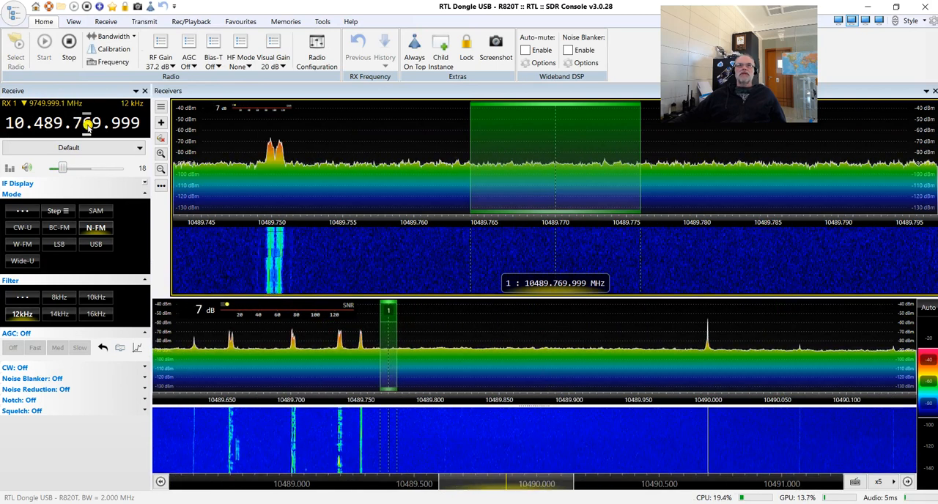
scroll(95, 125, "down", 4)
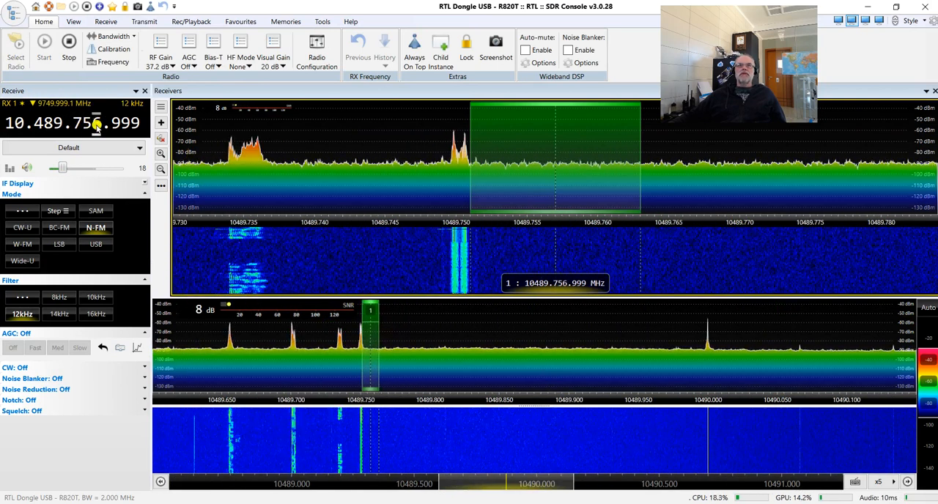
scroll(95, 125, "down", 4)
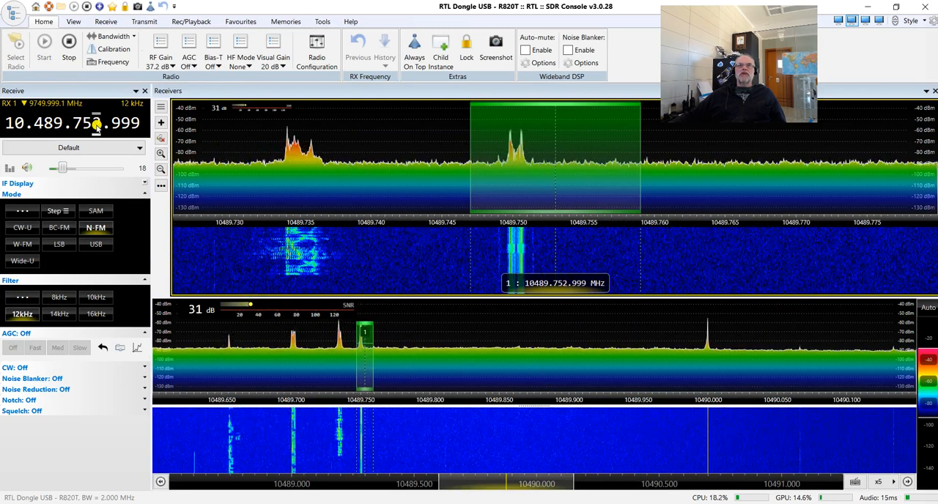
scroll(95, 125, "down", 1)
scroll(134, 125, "up", 1)
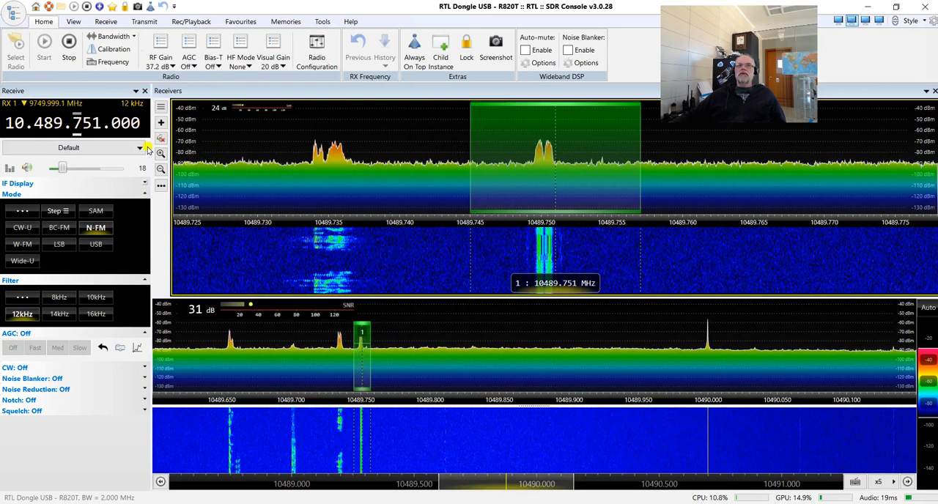
scroll(97, 124, "down", 1)
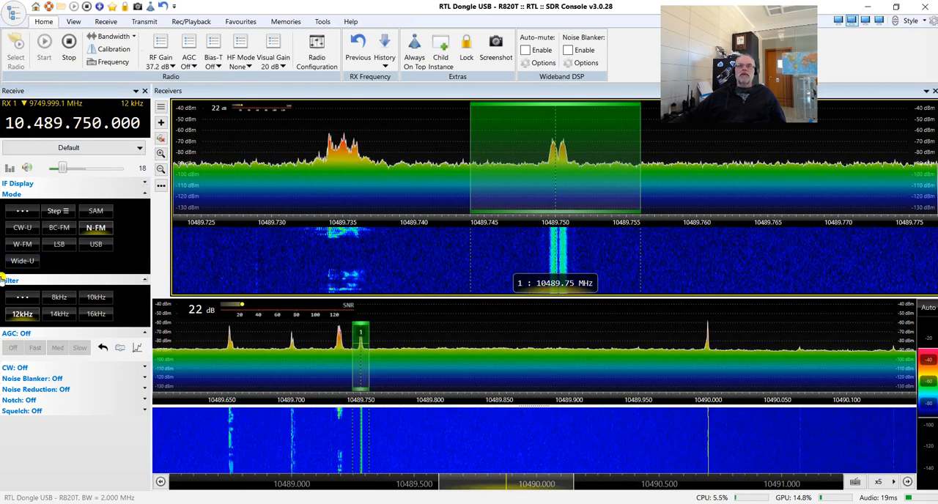
Switch RX 1 to USB mode and tune to the signals at 10.489.660.200 and 10.489.700.350.
left_click(96, 244)
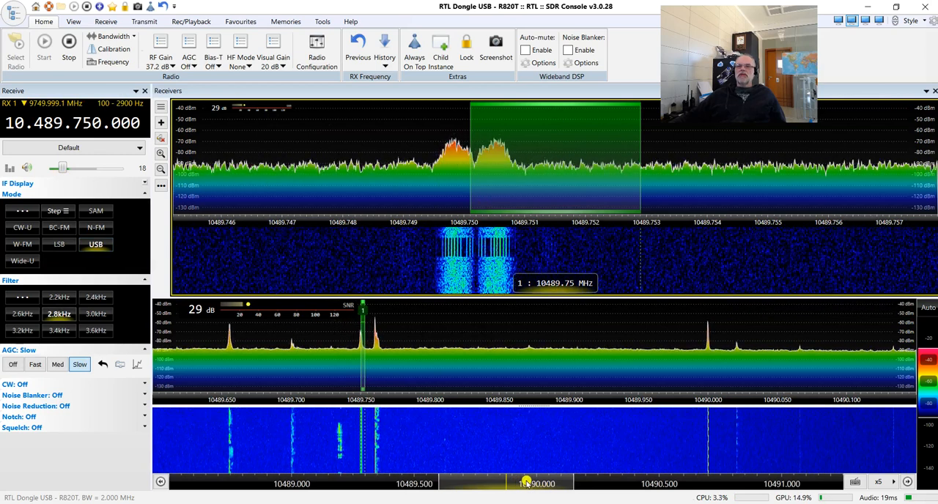
left_click_drag(526, 483, 502, 483)
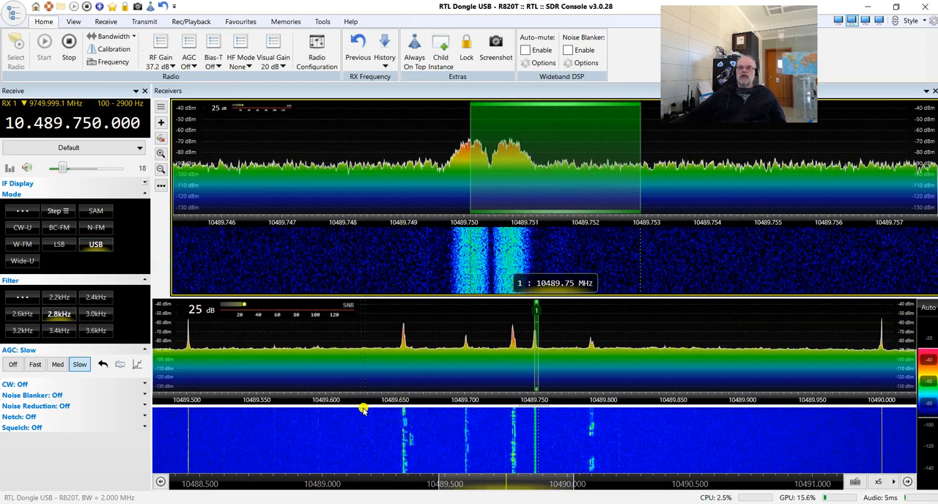
left_click(412, 383)
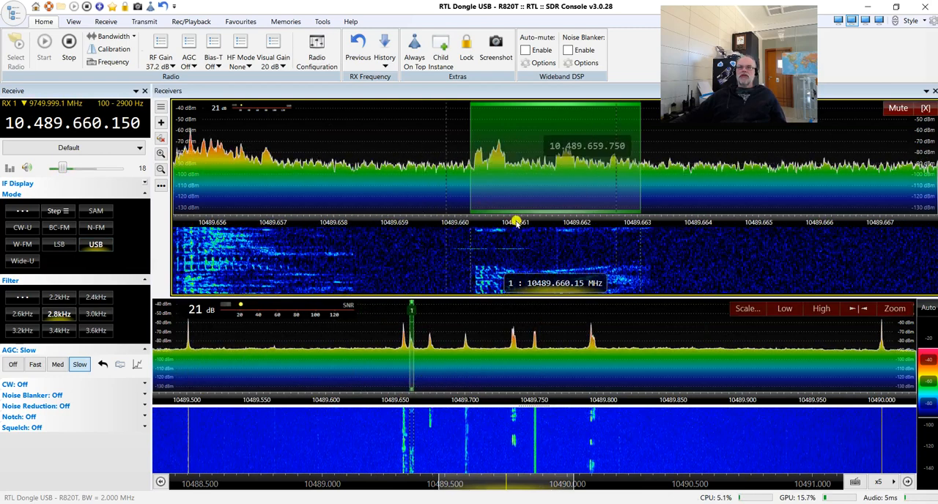
scroll(539, 150, "up", 1)
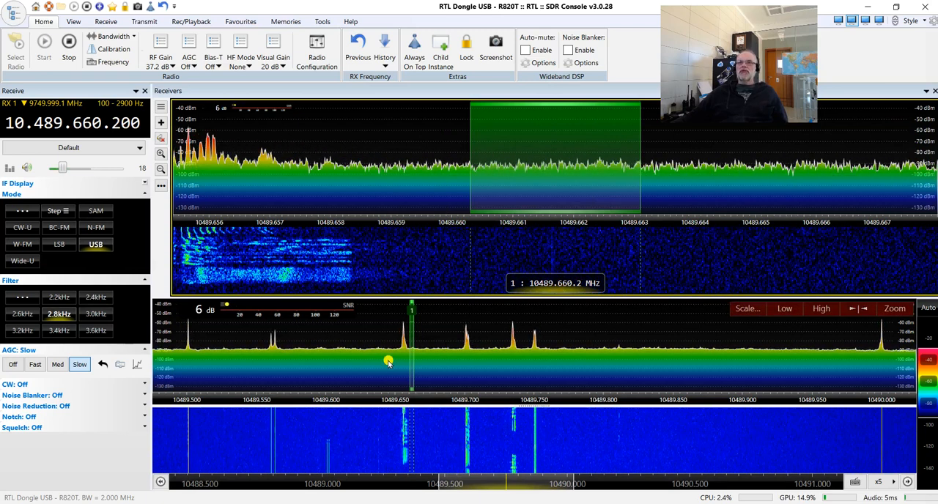
left_click(467, 372)
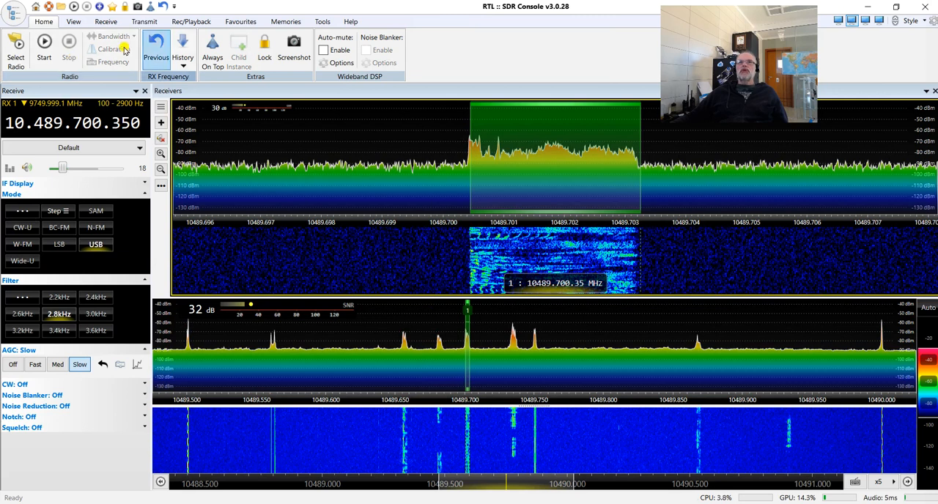
Enable Geostationary Beacon in the selection of additional program options and save the selection.
left_click(74, 22)
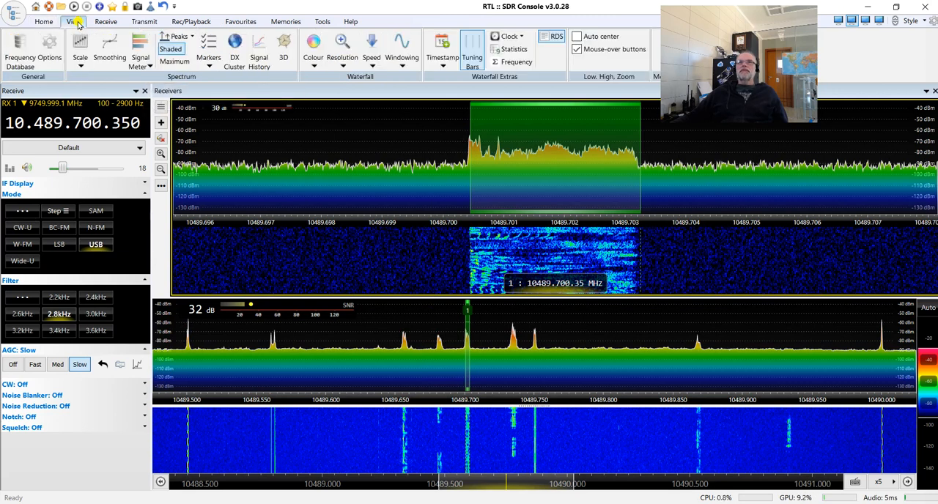
left_click(44, 22)
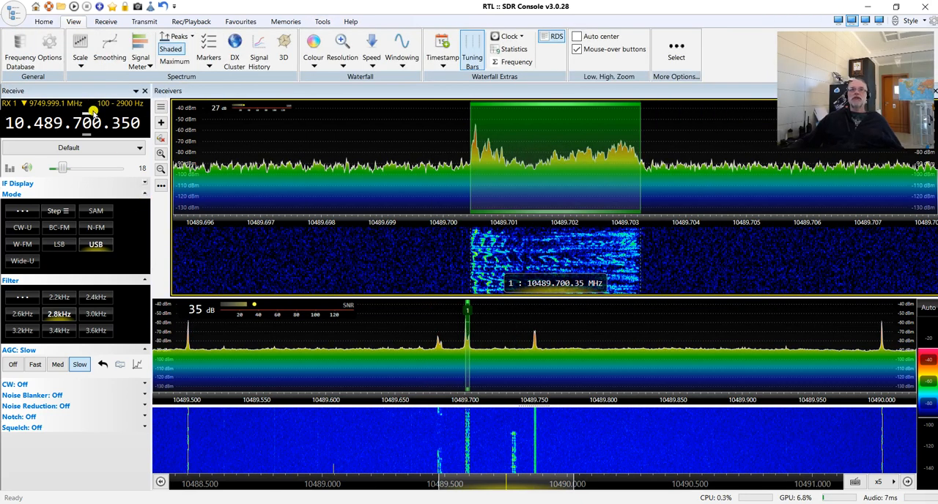
left_click(46, 24)
left_click(66, 25)
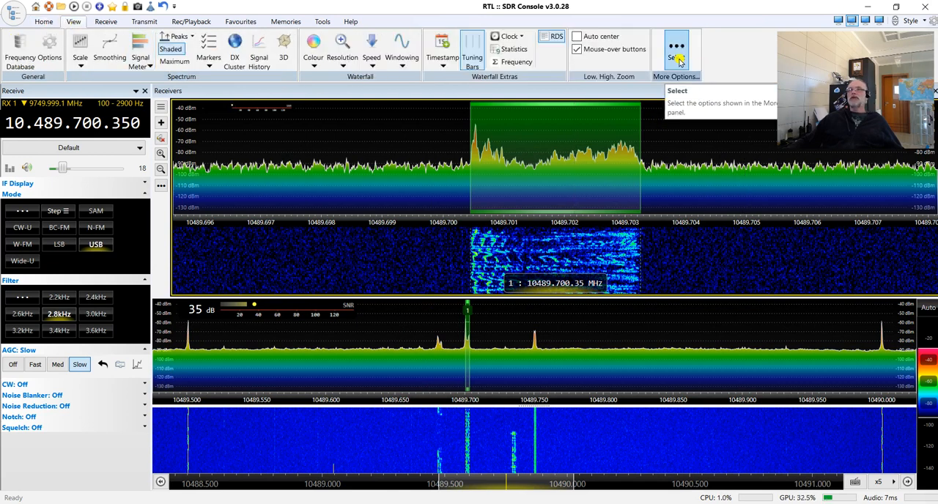
left_click(677, 58)
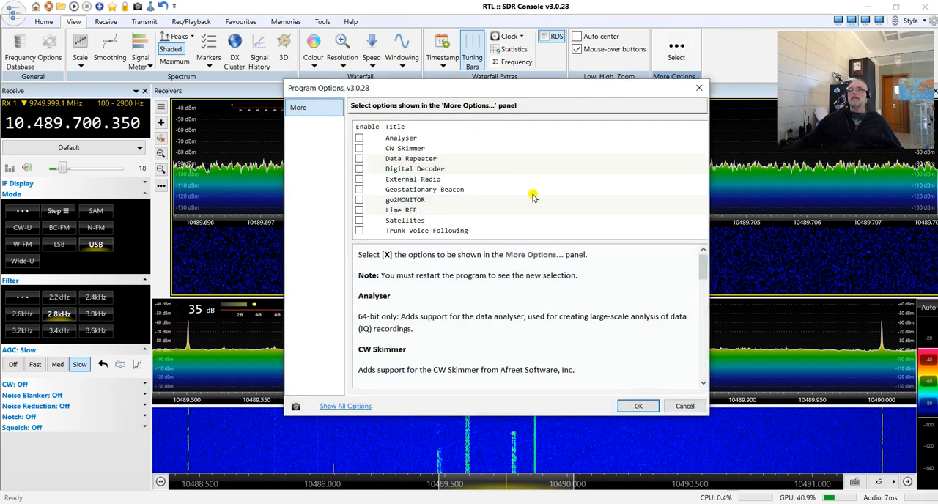
left_click(359, 190)
left_click(639, 407)
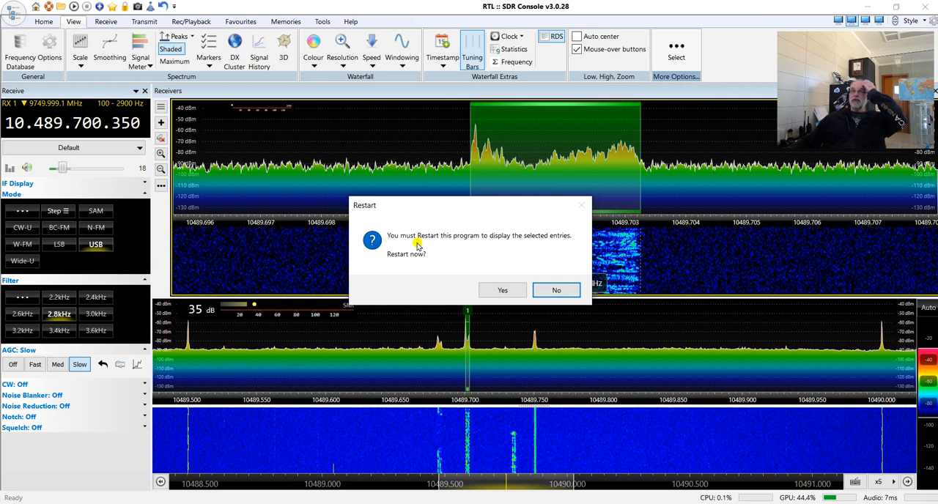
Accept the program restart and start the RTL Dongle USB - R820T again with the Qo-100 LNB converter.
left_click(510, 292)
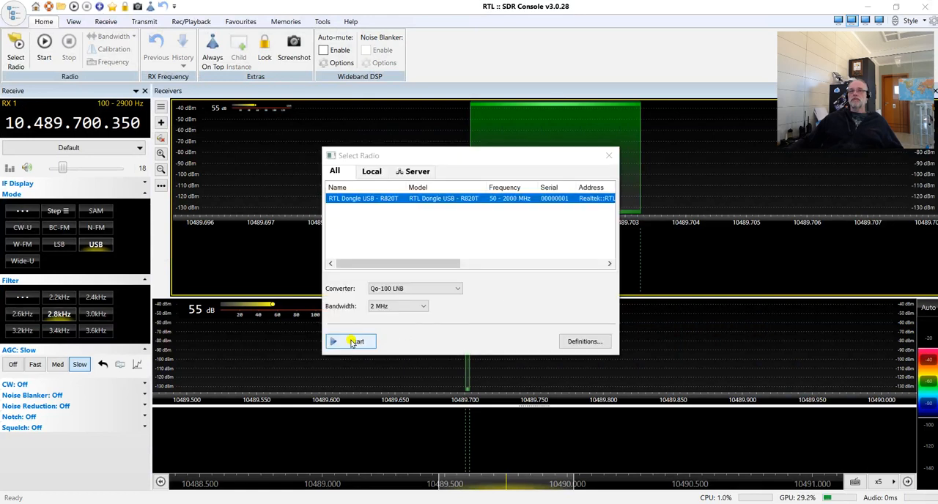
left_click(352, 341)
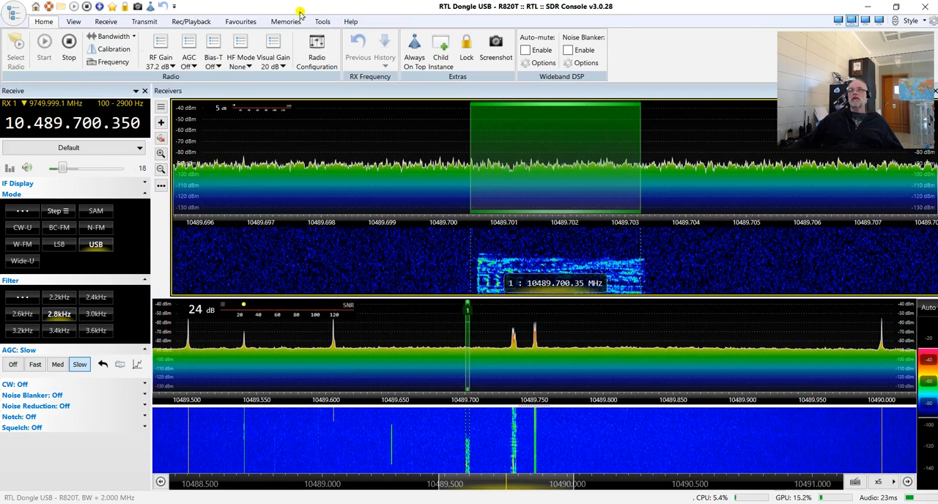
Display the Geostationary Satellite Beacon pane and dock it below the receiver spectrum and waterfall.
left_click(73, 21)
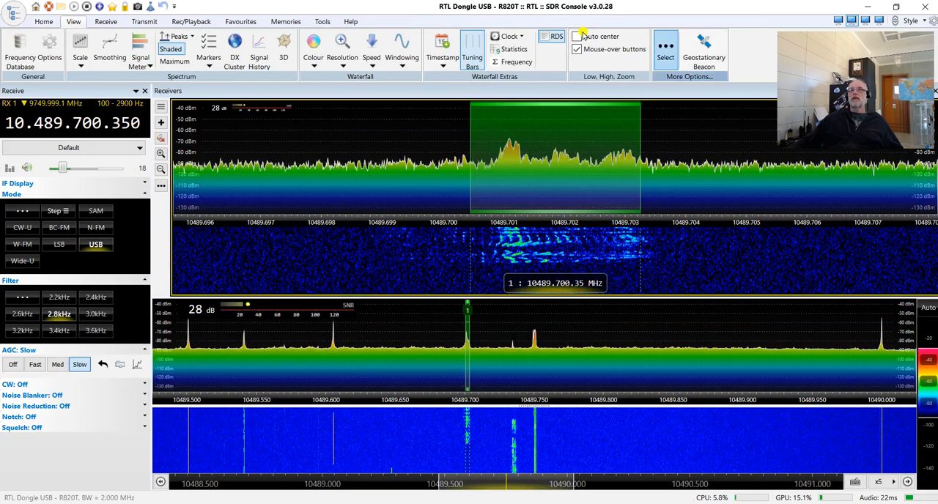
left_click(722, 58)
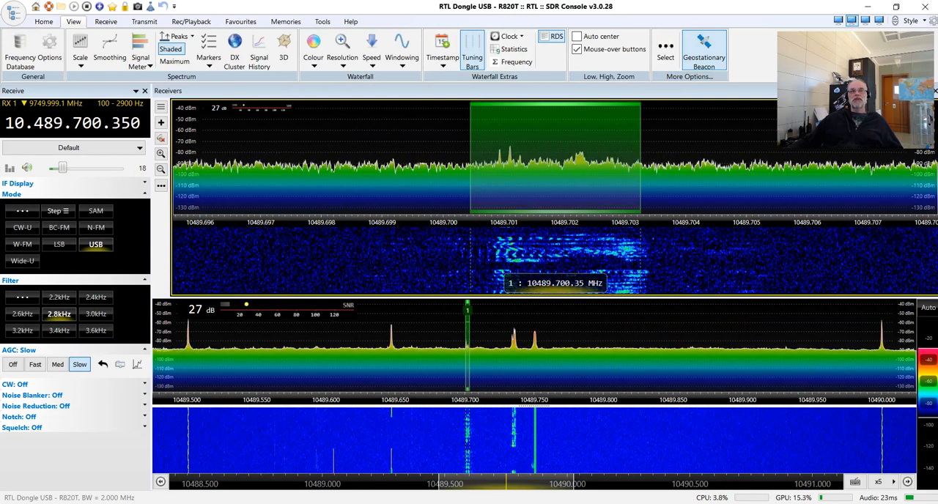
left_click_drag(0, 141, 545, 419)
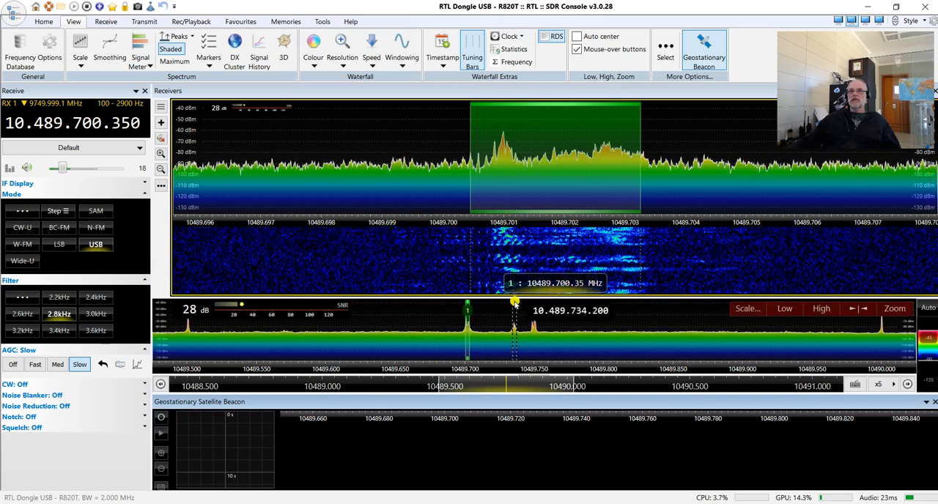
Resize the receiver, wideband spectrum and waterfall areas so the wideband waterfall has room above the beacon pane.
left_click_drag(514, 300, 532, 261)
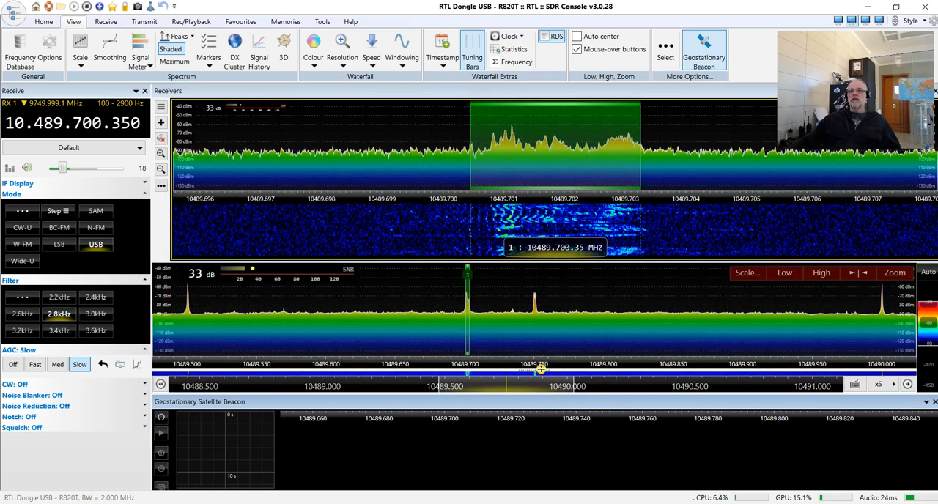
left_click_drag(540, 369, 546, 329)
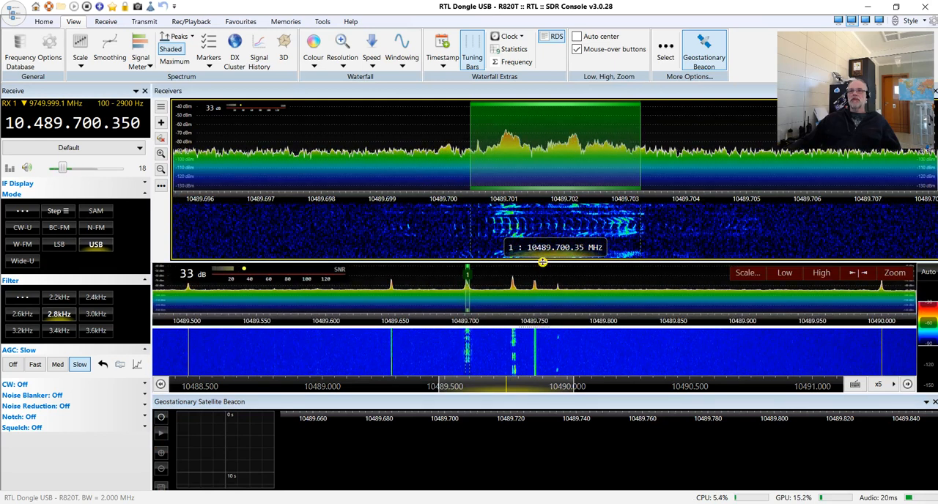
Shorten the receiver waterfall and enlarge the wideband spectrum at the expense of the wideband waterfall.
left_click_drag(542, 262, 543, 234)
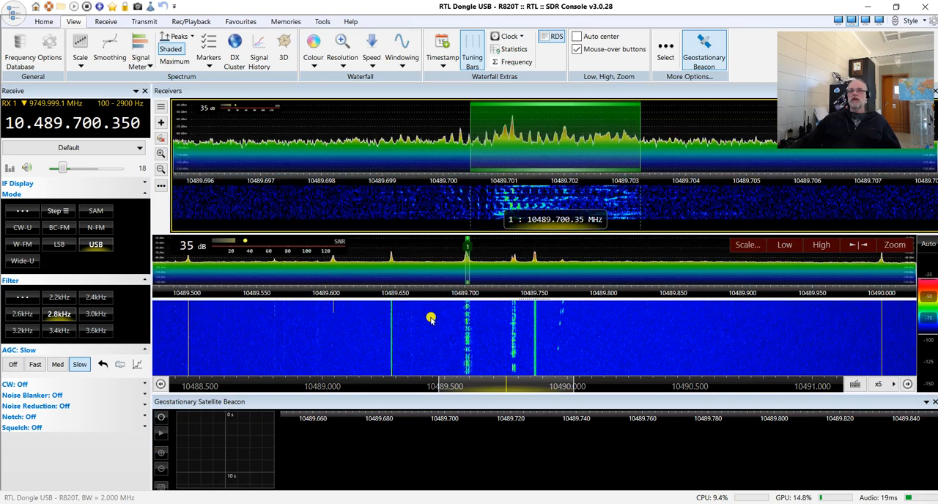
left_click_drag(536, 300, 536, 320)
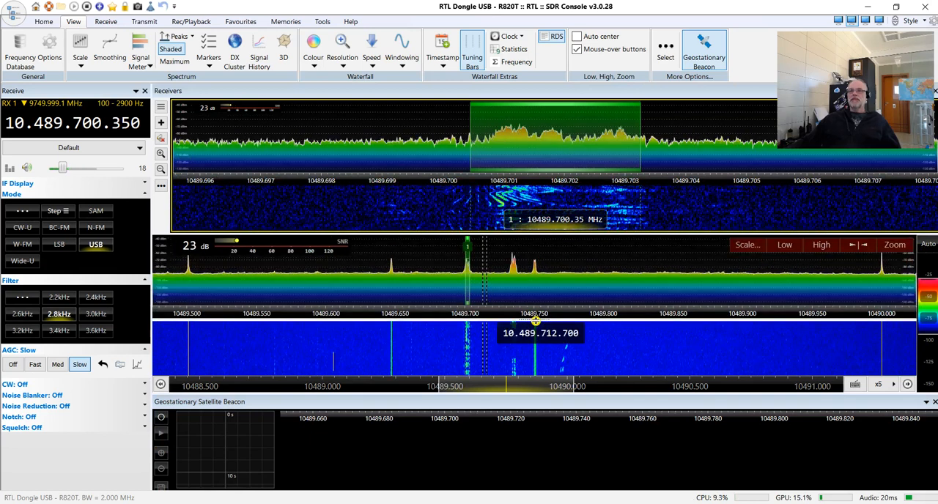
Start the Geostationary Satellite Beacon waterfall, zoom in on it and lock onto the beacon signal at 10489.750 MHz.
left_click(162, 418)
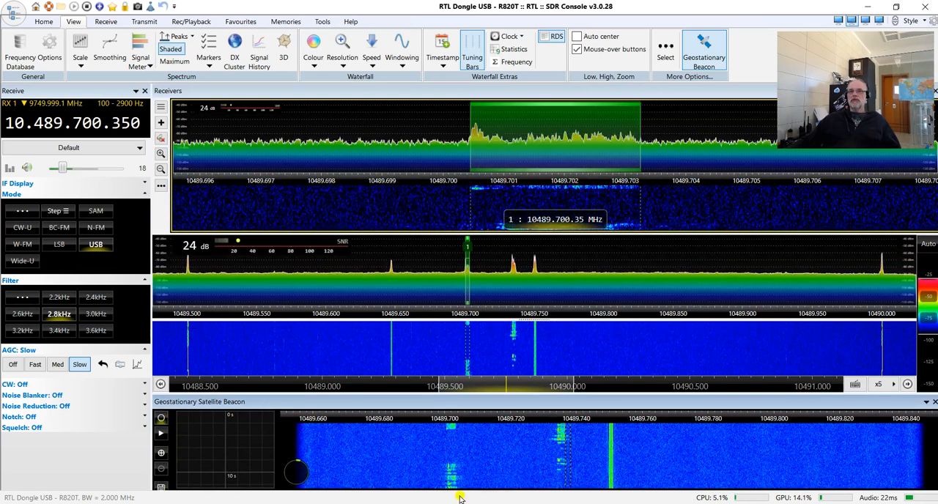
left_click(161, 454)
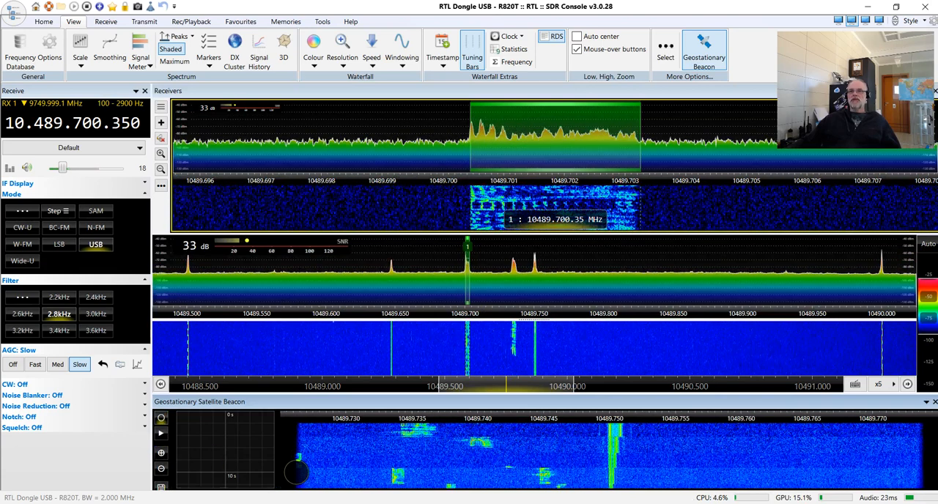
left_click(614, 463)
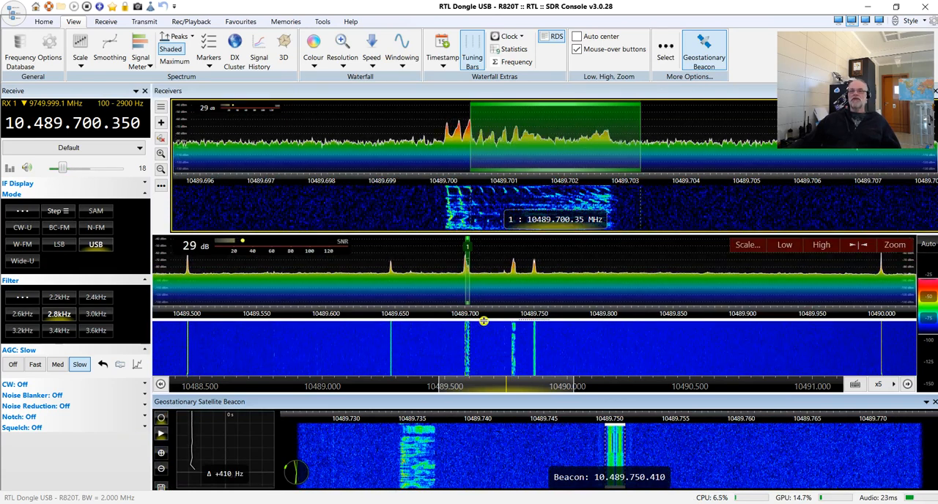
Retune the receiver to 10.489.699.900 MHz and reduce the height of the beacon pane slightly.
scroll(546, 145, "down", 5)
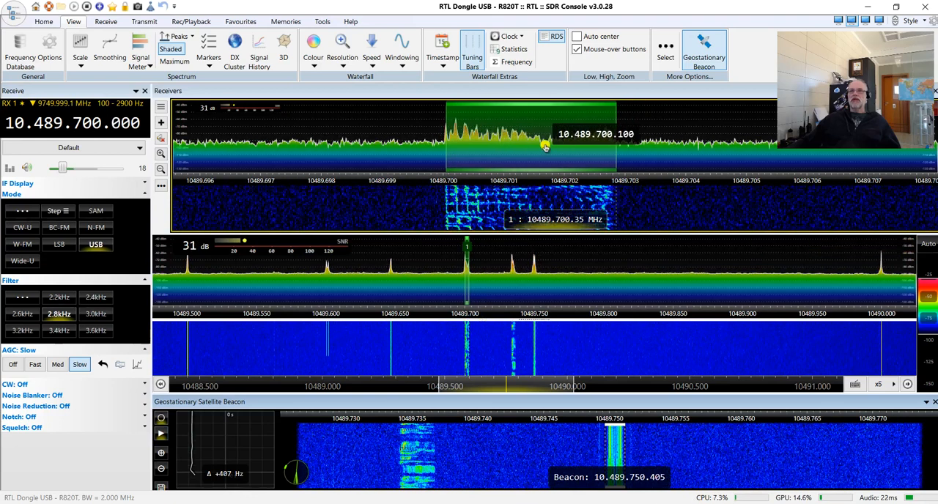
scroll(537, 146, "up", 1)
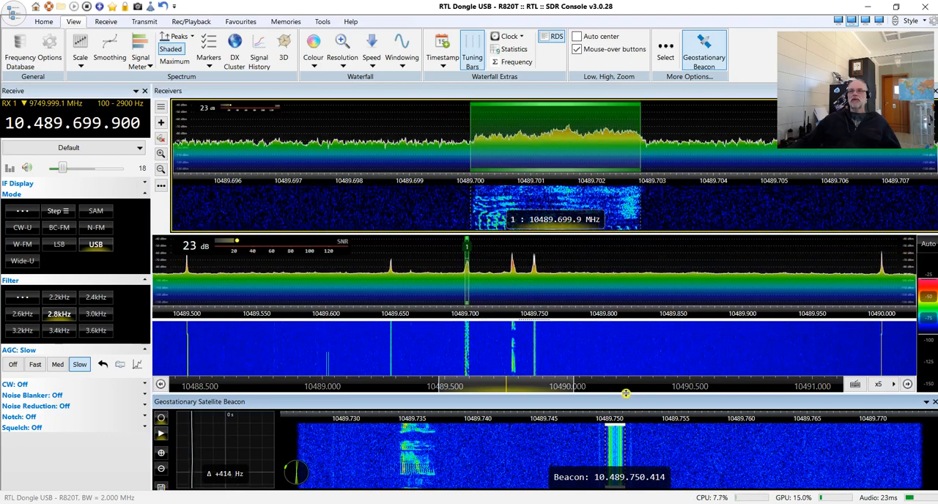
left_click_drag(626, 393, 628, 403)
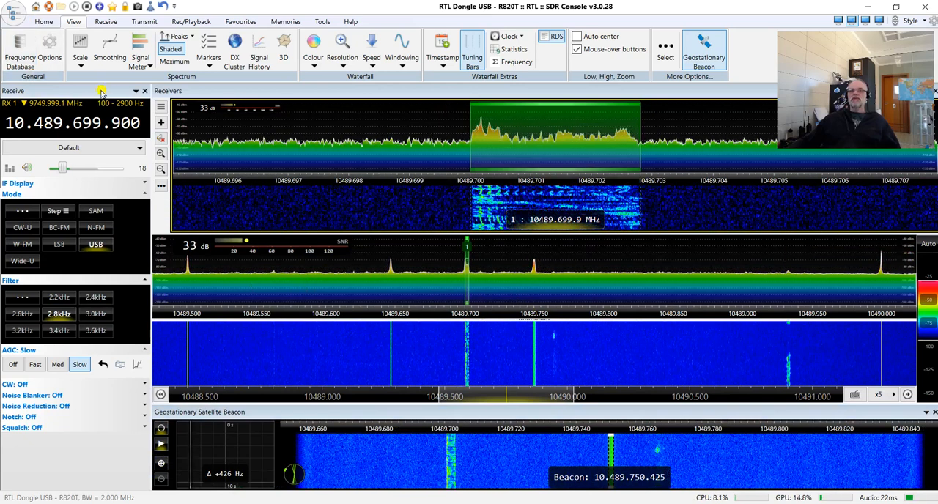
Stop the radio and restart the RTL Dongle USB - R820T with the converter left blank.
left_click(46, 21)
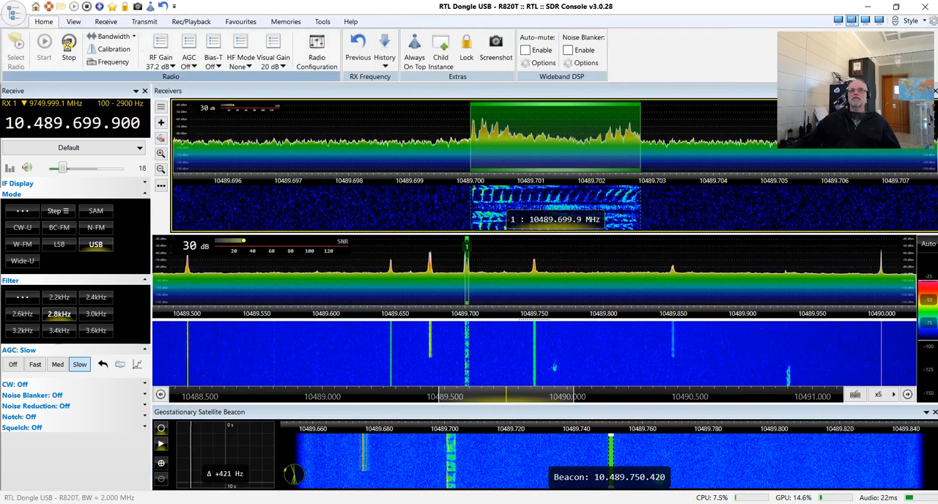
left_click(68, 46)
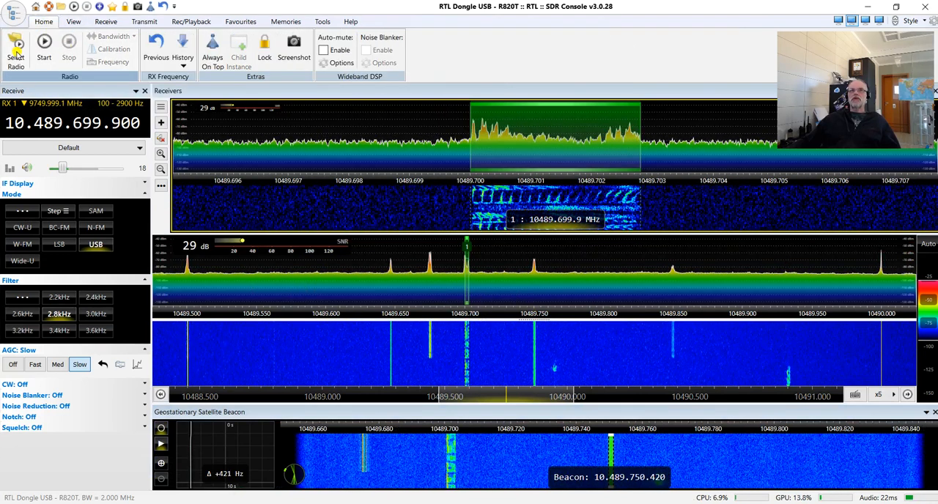
left_click(16, 48)
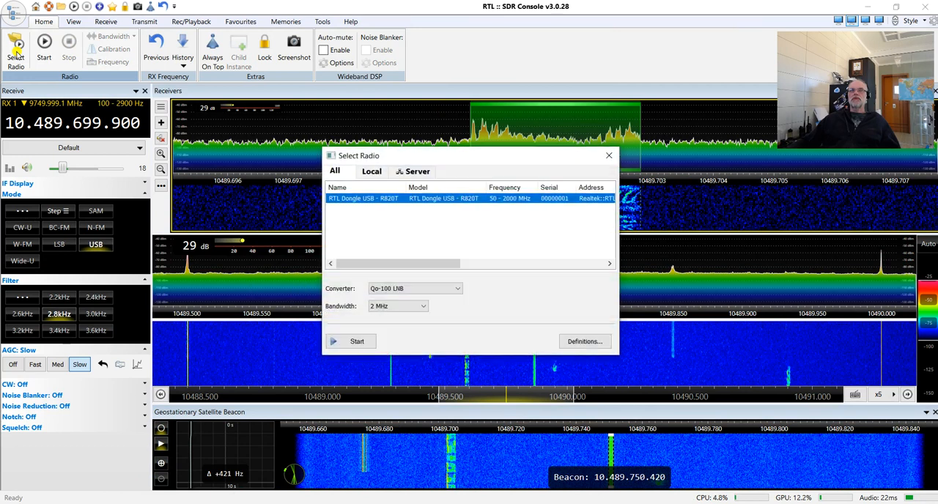
left_click(443, 289)
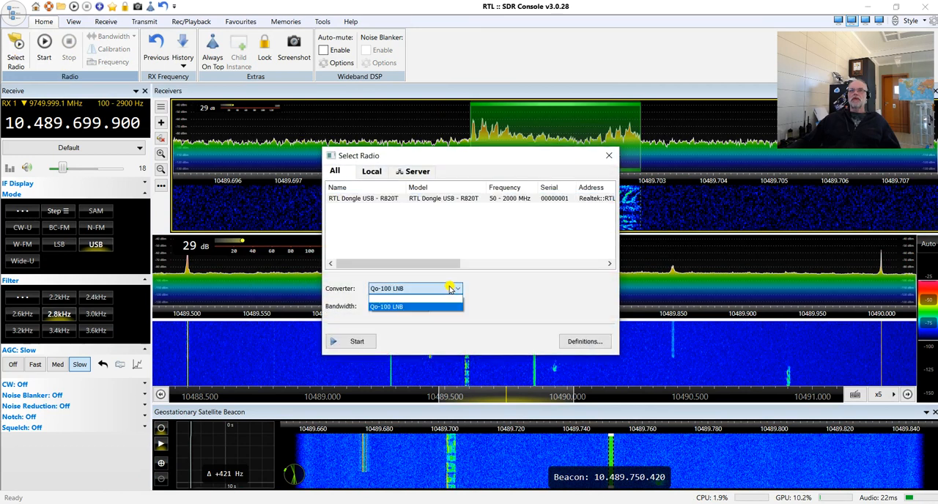
left_click(442, 299)
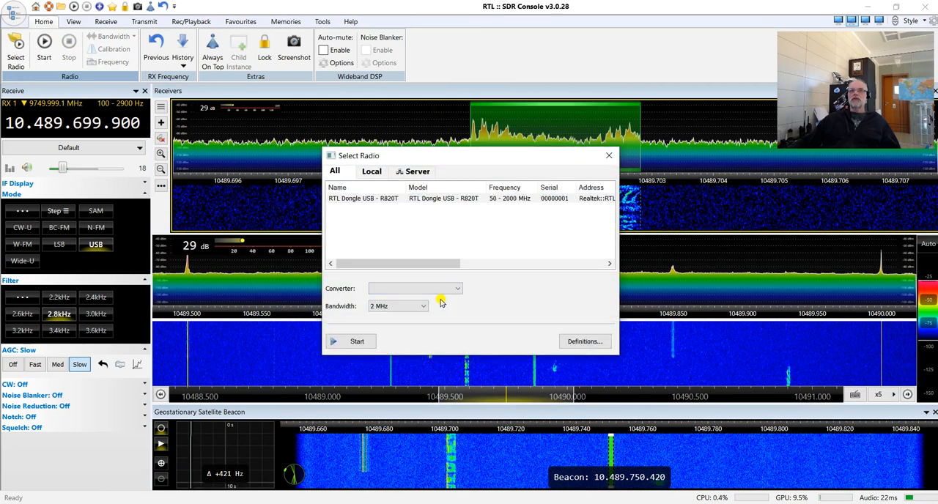
left_click(354, 340)
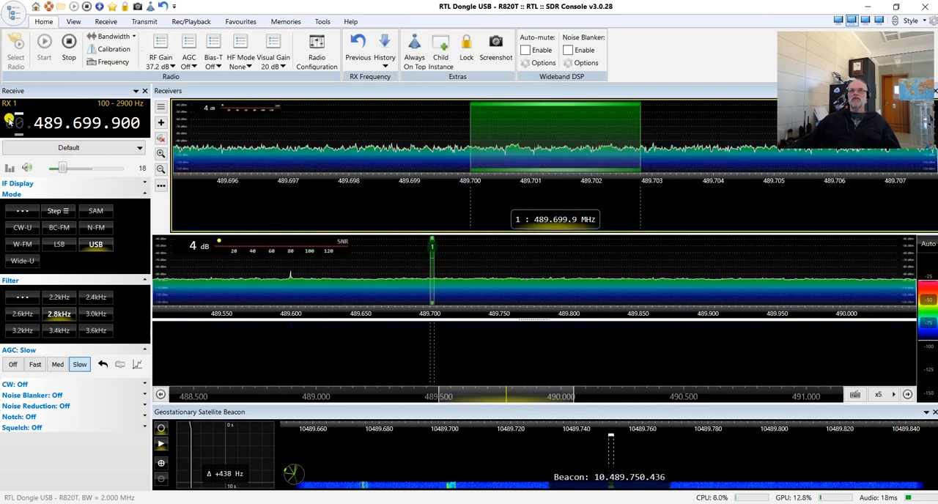
Bring the receiver to the 739 MHz intermediate frequency and tune it to the beacon at 739.749.100 MHz.
scroll(42, 123, "up", 3)
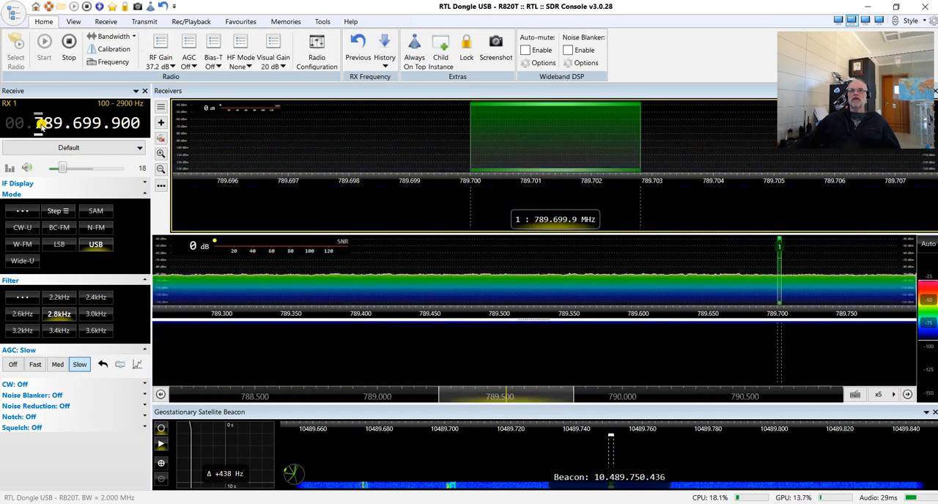
scroll(46, 123, "down", 4)
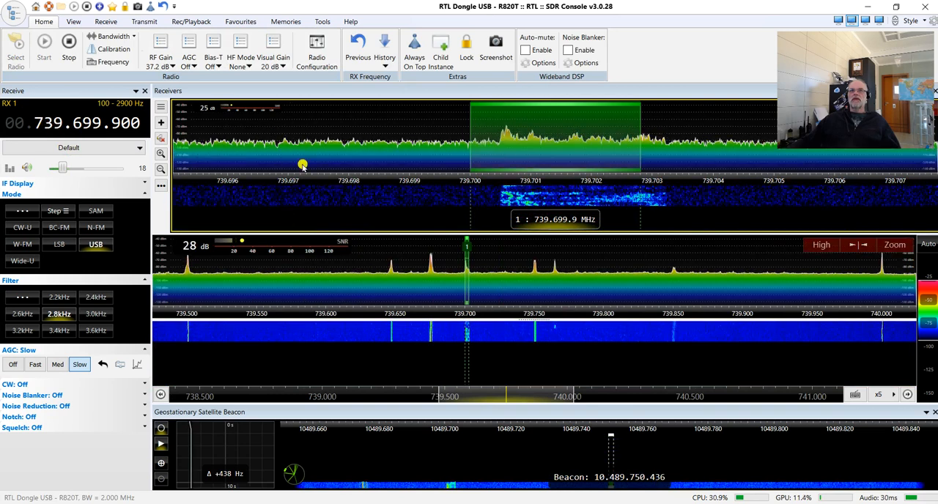
left_click(536, 348)
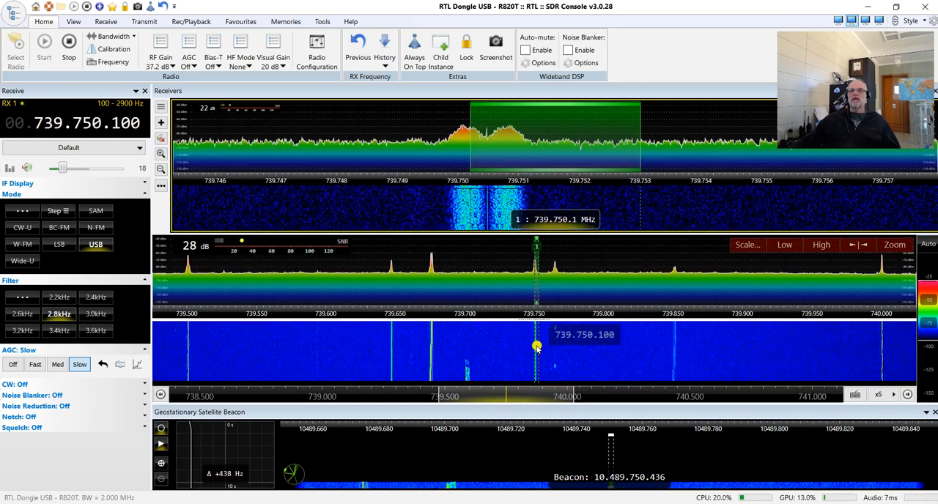
scroll(536, 144, "down", 5)
left_click_drag(535, 144, 475, 133)
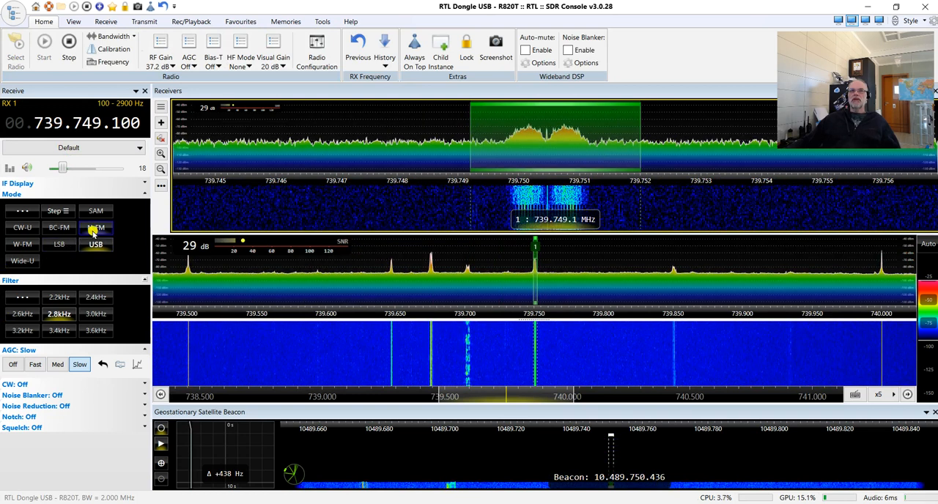
Switch the receiver to N-FM and centre it on the beacon, setting the frequency to 739.750.400 MHz.
left_click(94, 228)
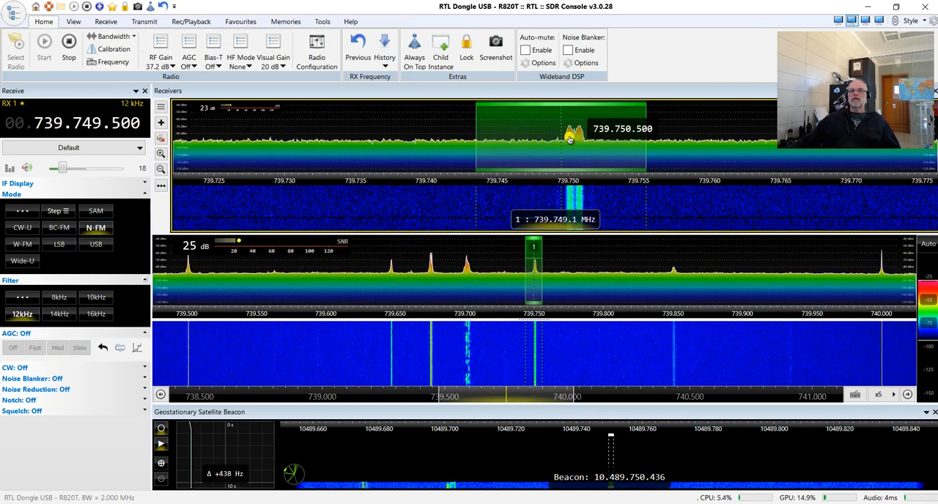
left_click_drag(570, 139, 583, 144)
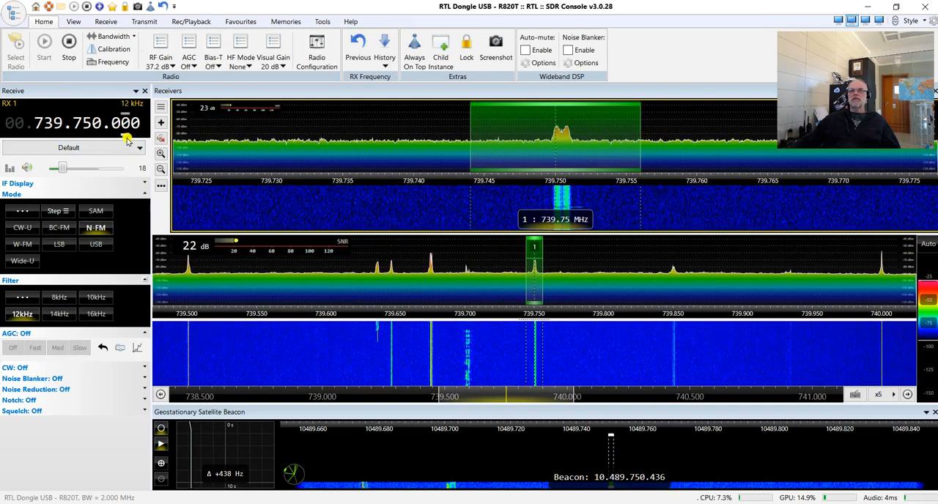
scroll(116, 126, "up", 1)
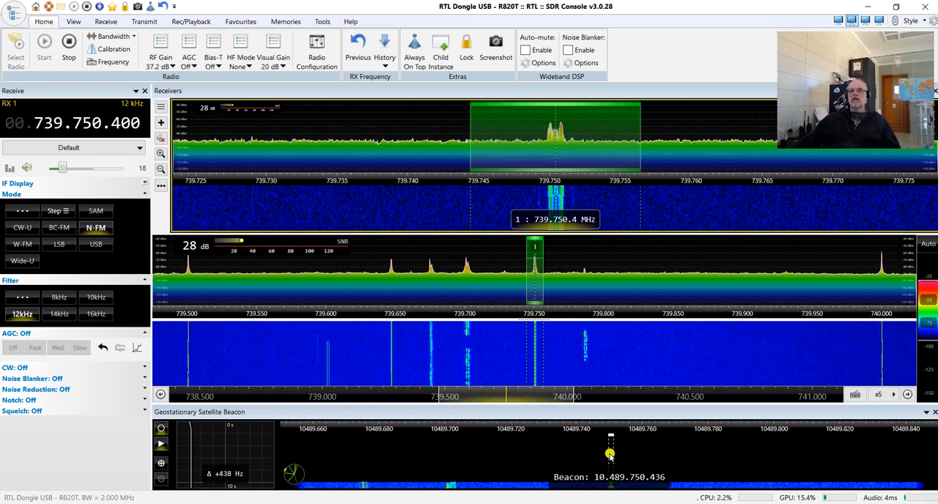
Stop the radio and start the RTL Dongle USB - R820T again with the Qo-100 LNB converter.
left_click(65, 52)
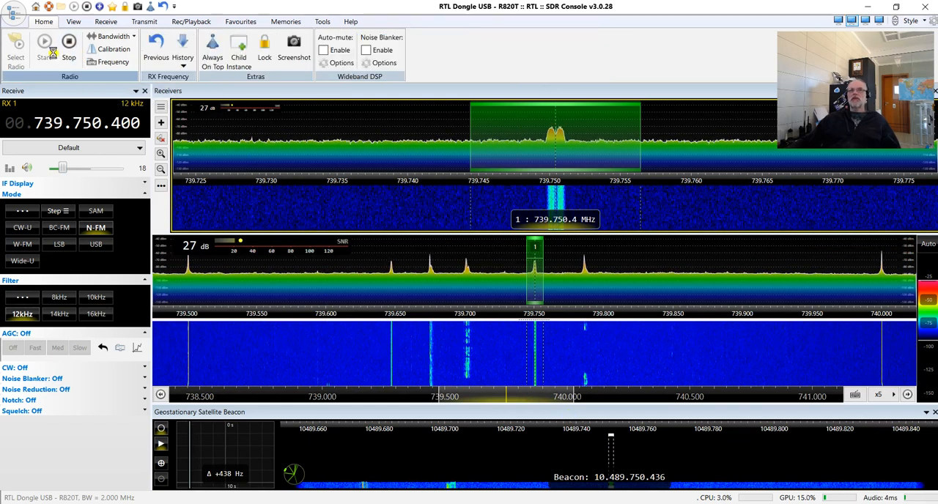
left_click(15, 58)
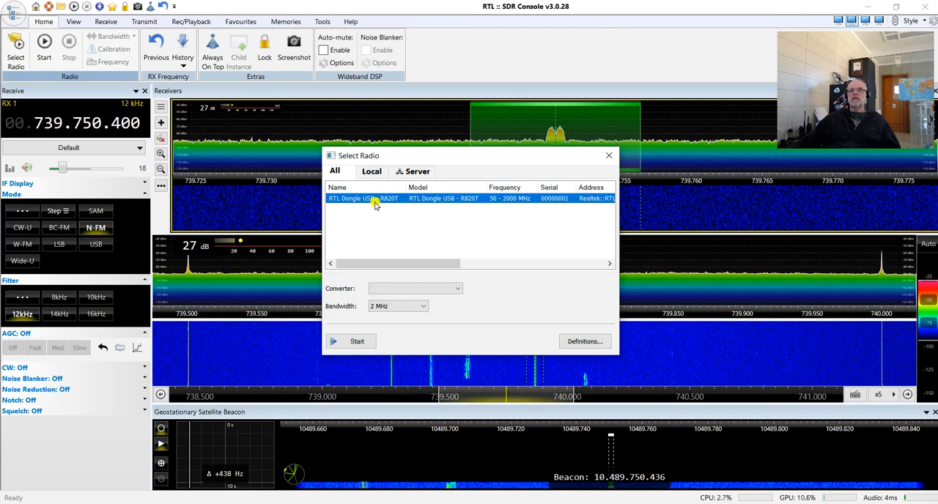
left_click(456, 293)
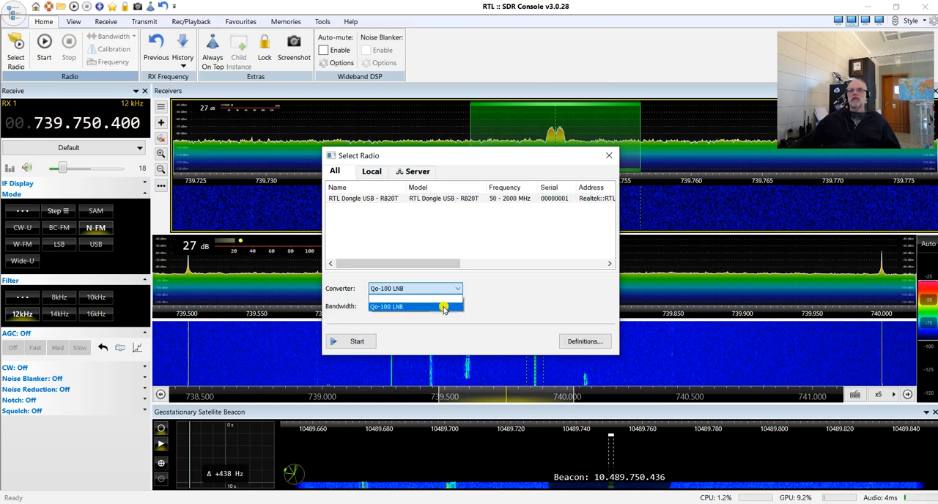
left_click(447, 307)
left_click(359, 341)
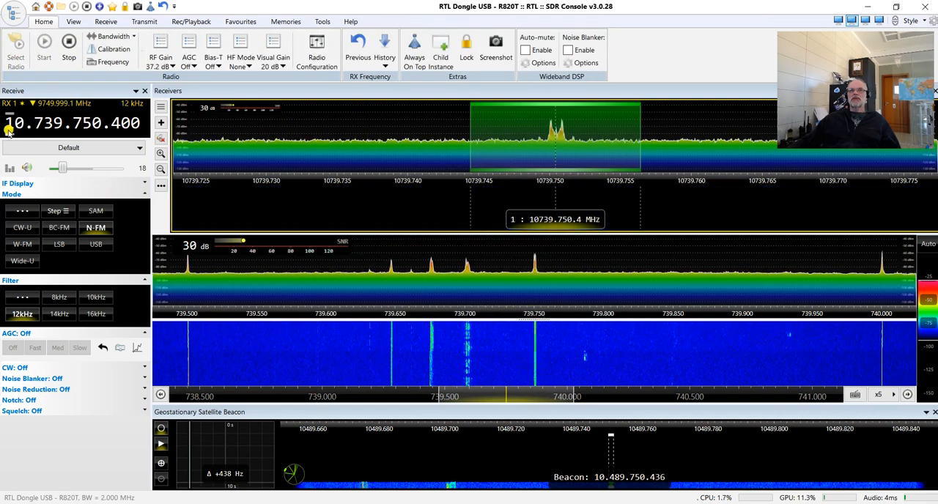
Set the receiver frequency to 10.489.750.400 MHz.
scroll(9, 129, "up", 1)
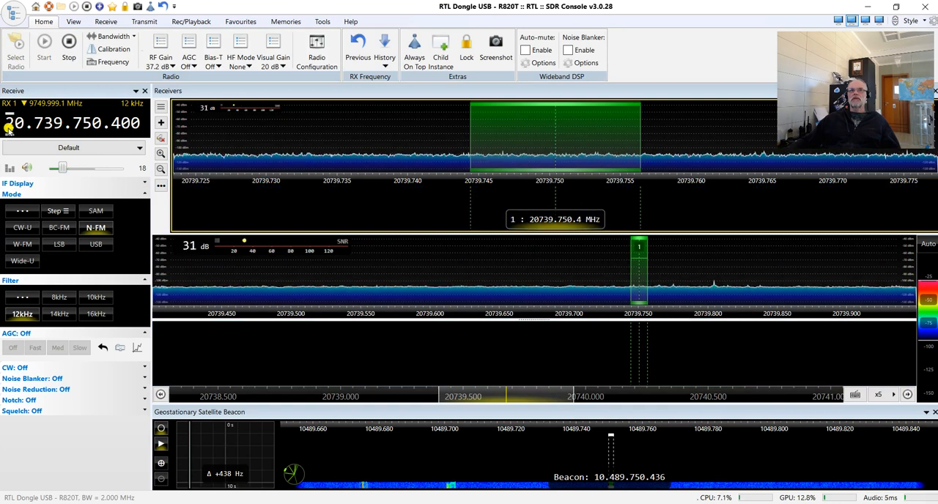
scroll(8, 129, "down", 1)
scroll(42, 124, "down", 2)
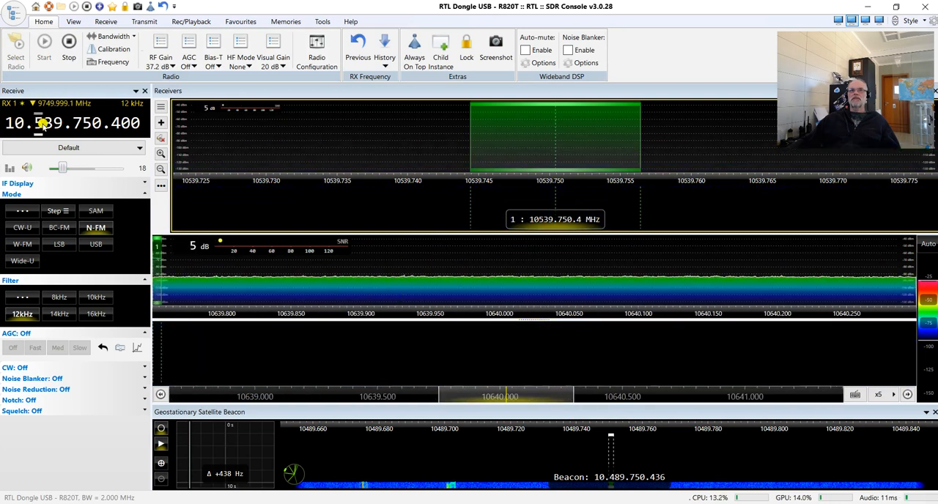
scroll(43, 124, "down", 1)
scroll(52, 129, "up", 4)
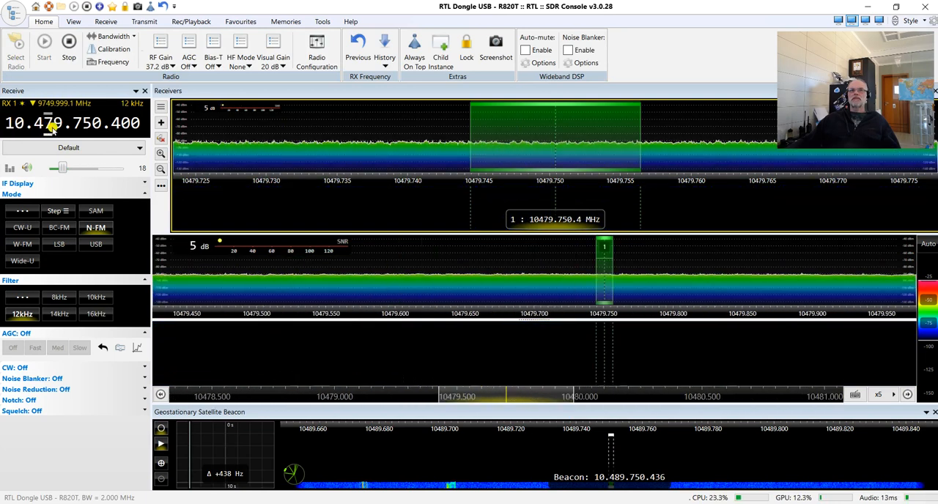
scroll(52, 129, "up", 1)
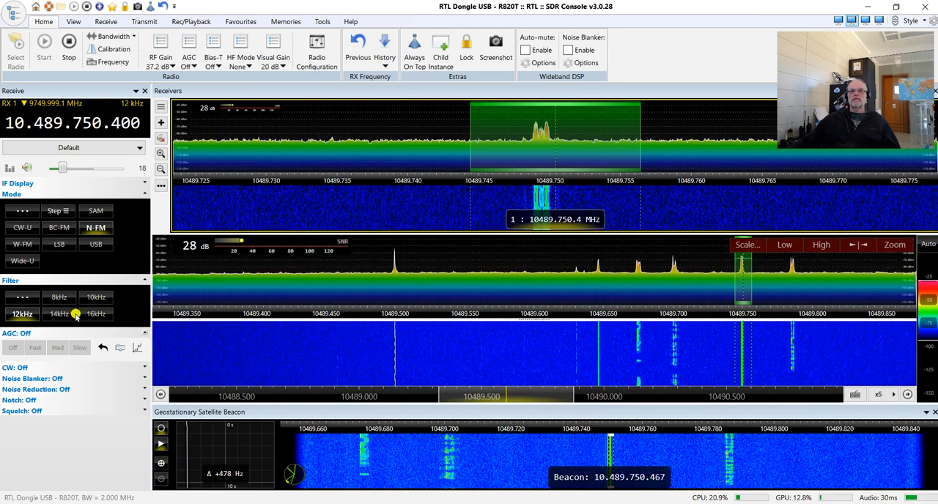
Switch the receiver to USB, tune it to 10.489.747.350 MHz and zoom in on the beacon pane's waterfall.
left_click(96, 244)
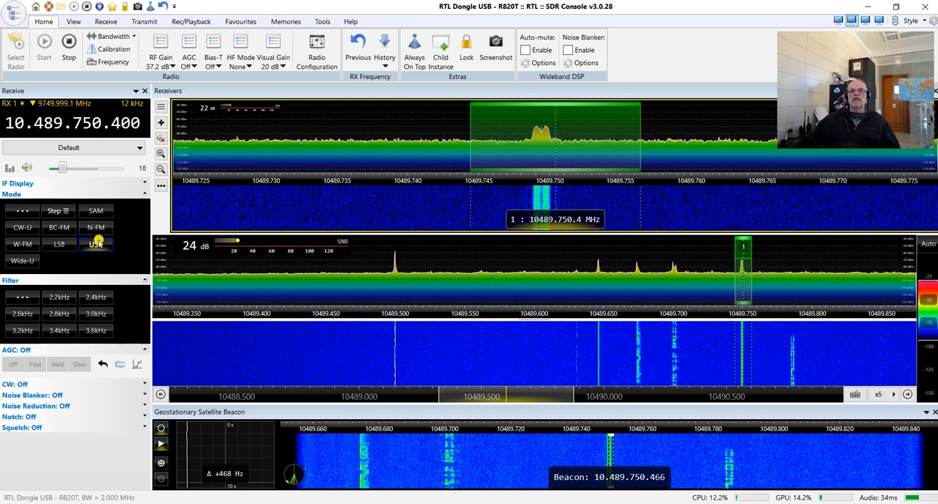
left_click(374, 132)
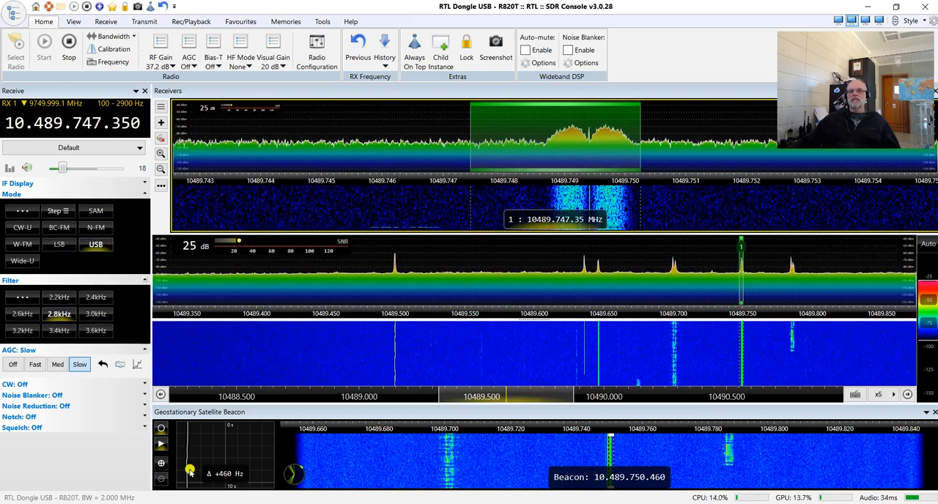
left_click(160, 464)
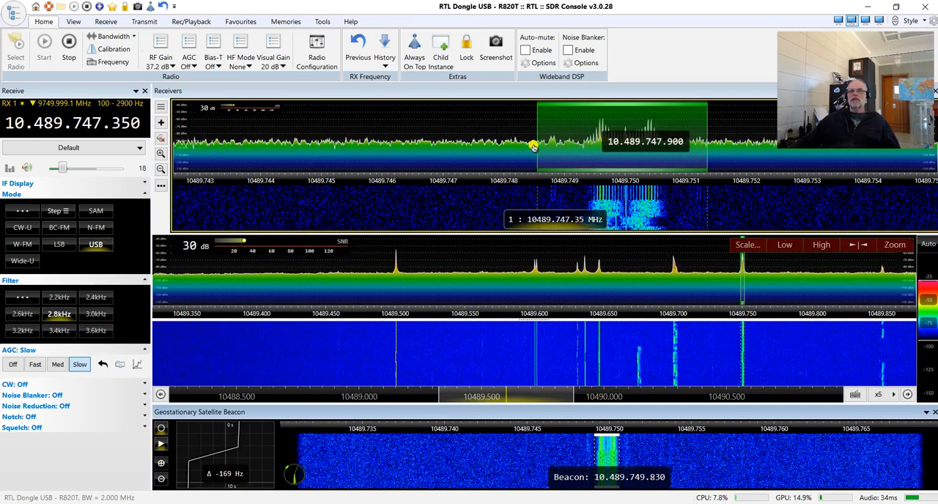
Tune the receiver to the beacon at 10.489.748.750 MHz, and from there to the voice signal at 10.489.699.950 MHz.
left_click(618, 155)
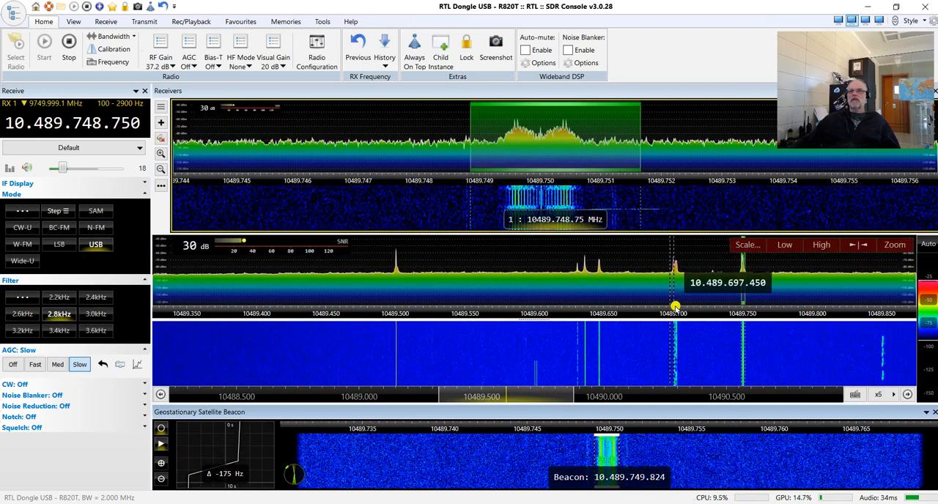
left_click(675, 296)
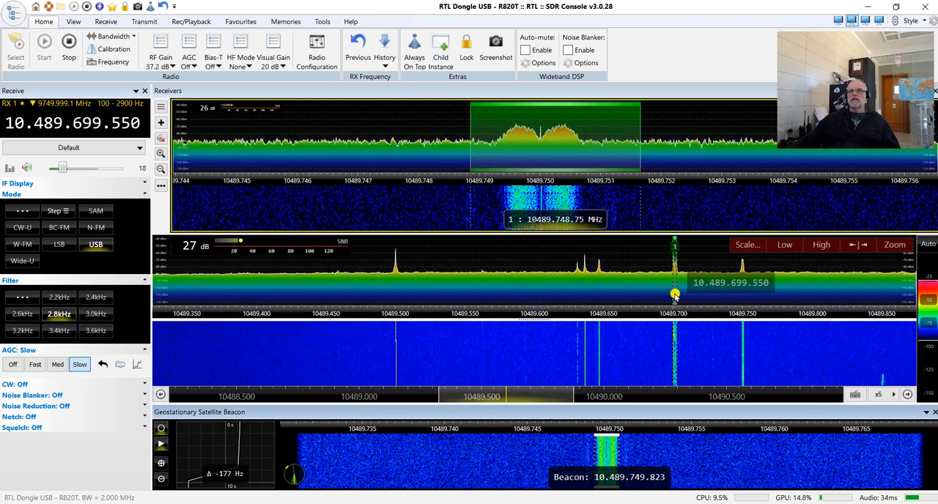
left_click_drag(554, 148, 577, 142)
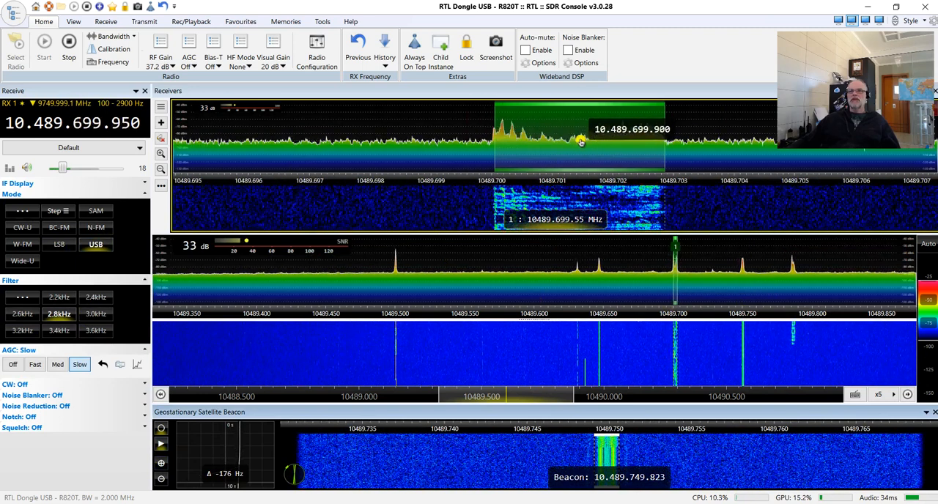